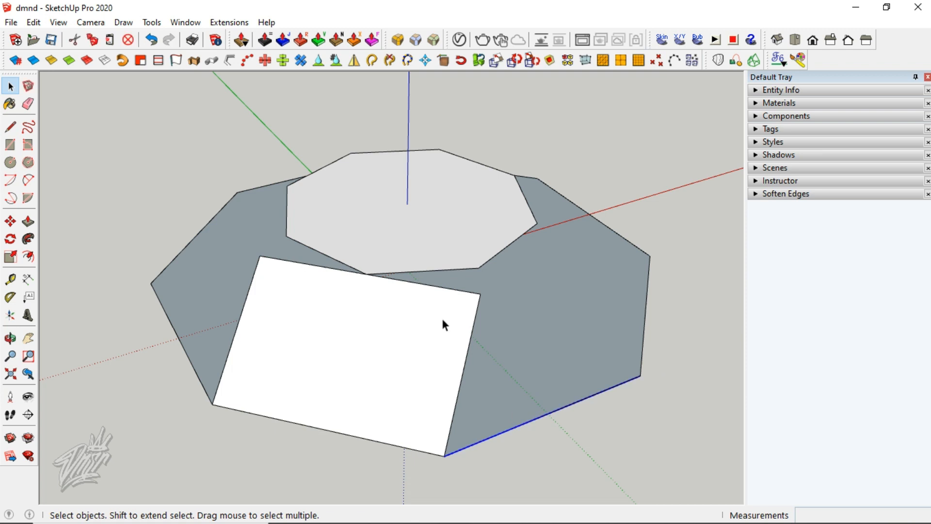
Extrude the selected base edge up to the nearest corner of the upper octagon and intersect the new slanted face with the model
click(194, 62)
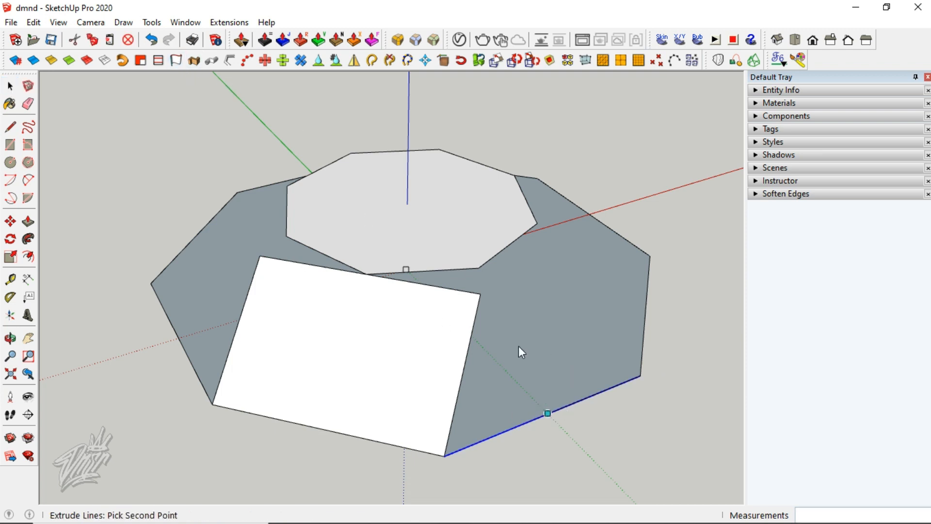
click(482, 266)
right_click(496, 304)
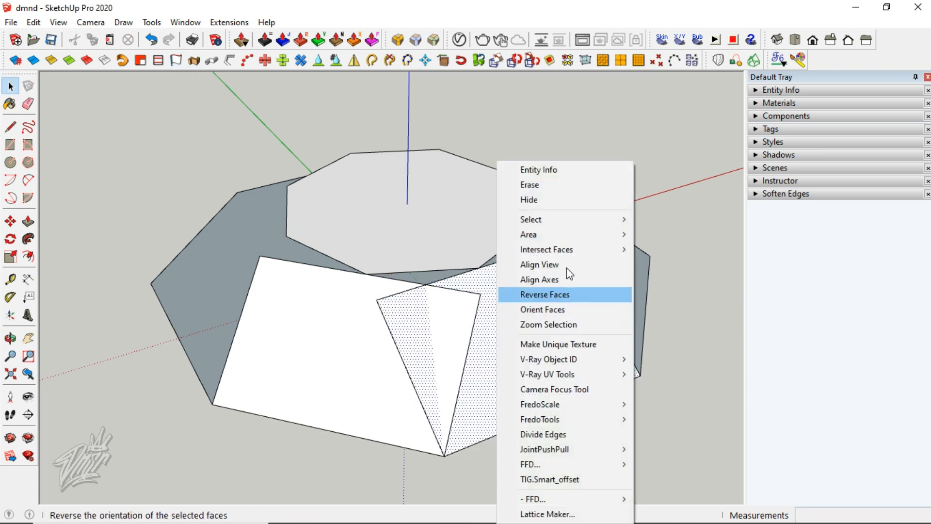
click(662, 250)
Erase the overlapping corners where the two slanted faces cross and delete the older slanted face beside the new one
key(e)
drag(479, 285, 387, 295)
key(space)
click(397, 347)
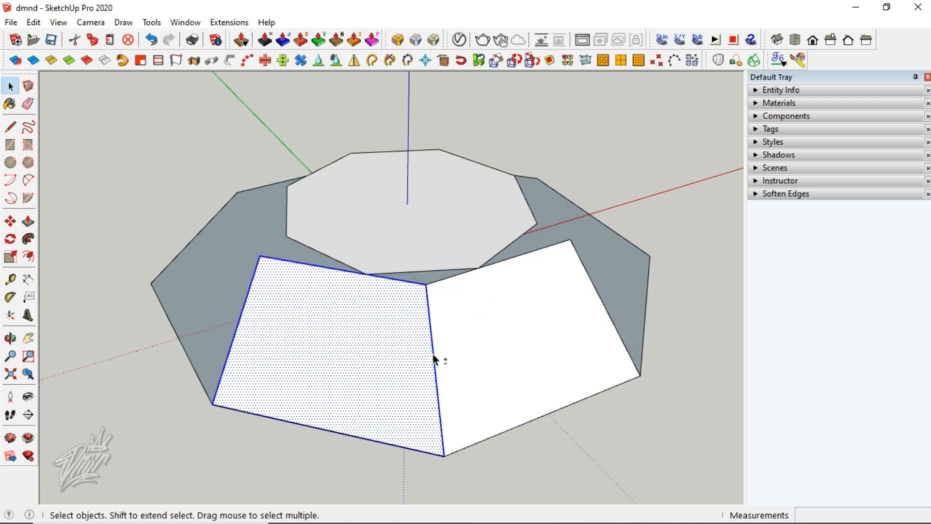
key(Delete)
Cut the slanted face from the octagon's corner to its side edge using an 8.46 mm guide segment, erasing the guides and cut-off corner
mouse_move(567, 347)
middle_down()
mouse_move(508, 336)
mouse_move(569, 350)
middle_up()
key(l)
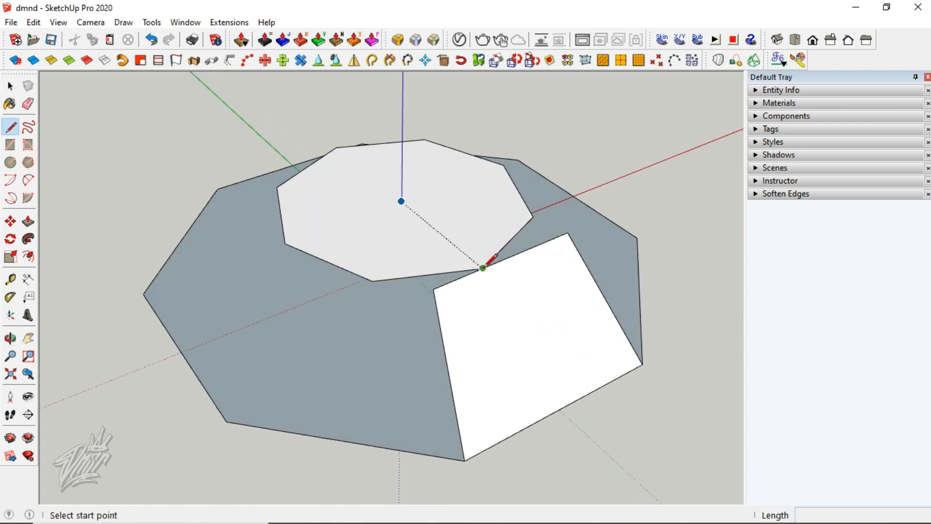
click(483, 267)
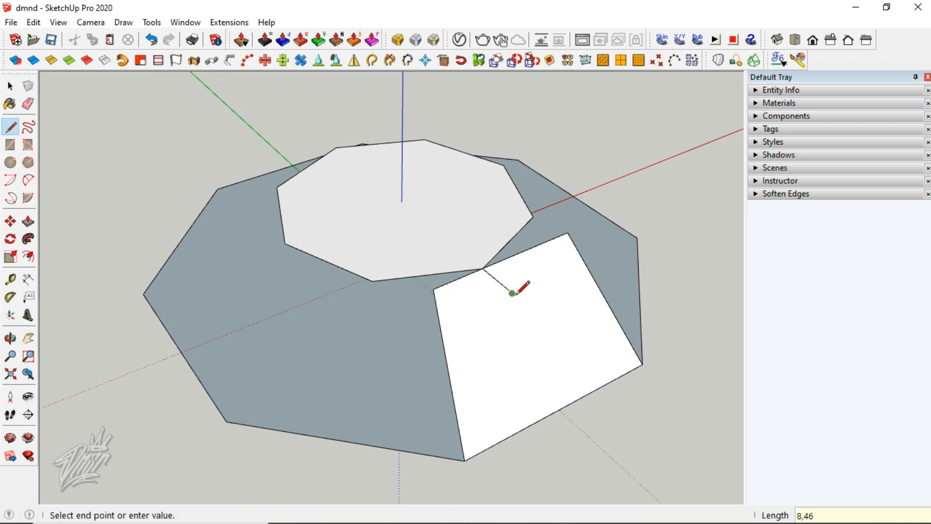
click(445, 346)
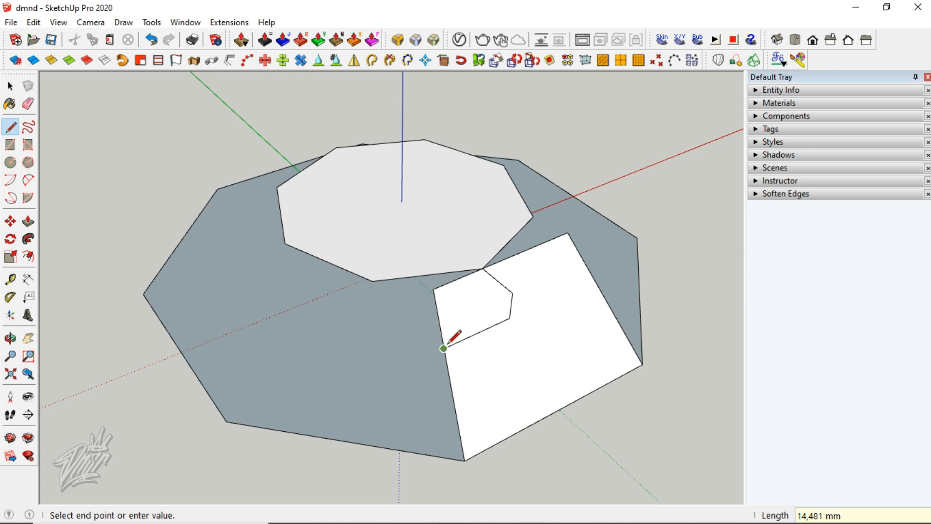
click(483, 268)
key(e)
mouse_move(435, 293)
mouse_down()
mouse_move(437, 285)
mouse_move(518, 290)
mouse_move(509, 320)
mouse_up()
Mirror the slanted face's cut edge and side edge across the vertical plane through the octagon's front corner
middle_drag(549, 322, 445, 327)
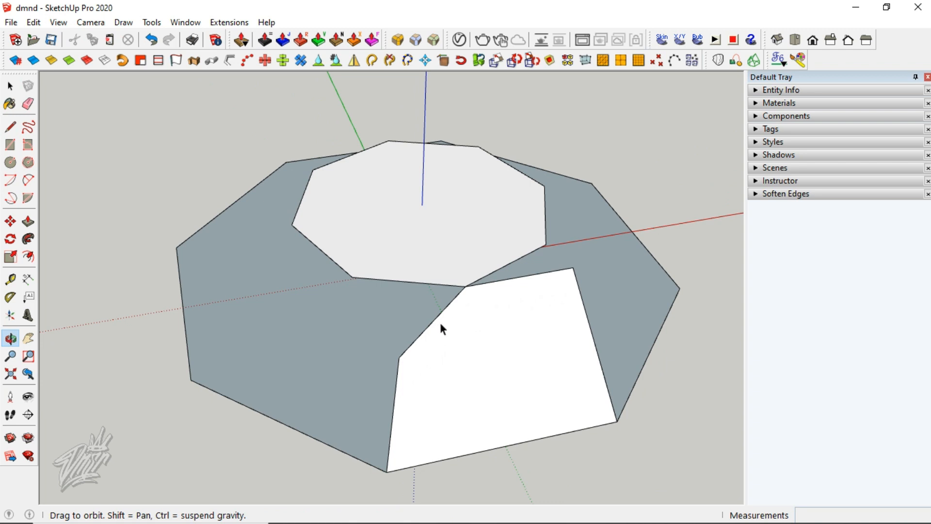
key(space)
click(440, 326)
click(435, 320)
shift+click(398, 368)
click(354, 61)
click(466, 287)
click(450, 258)
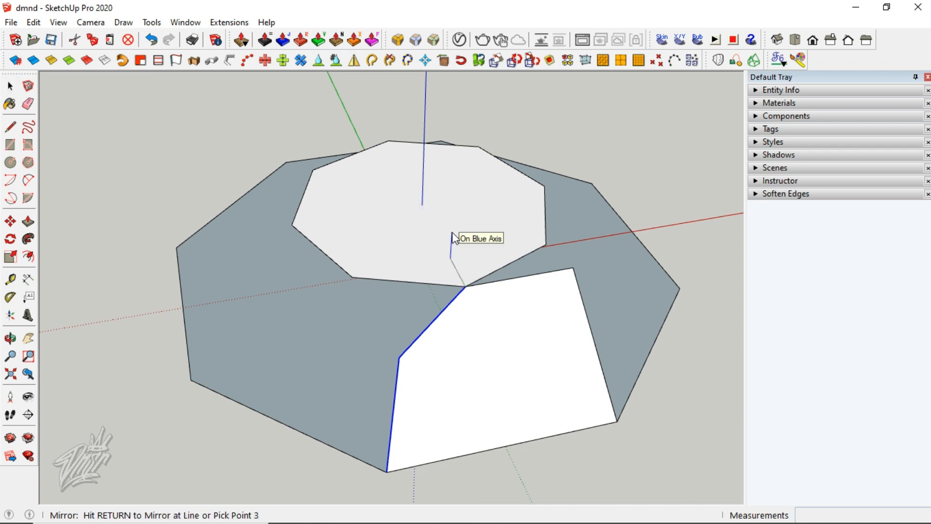
click(453, 235)
Erase the leftover corner and edge of the slanted face outside the mirrored outline
key(e)
click(570, 274)
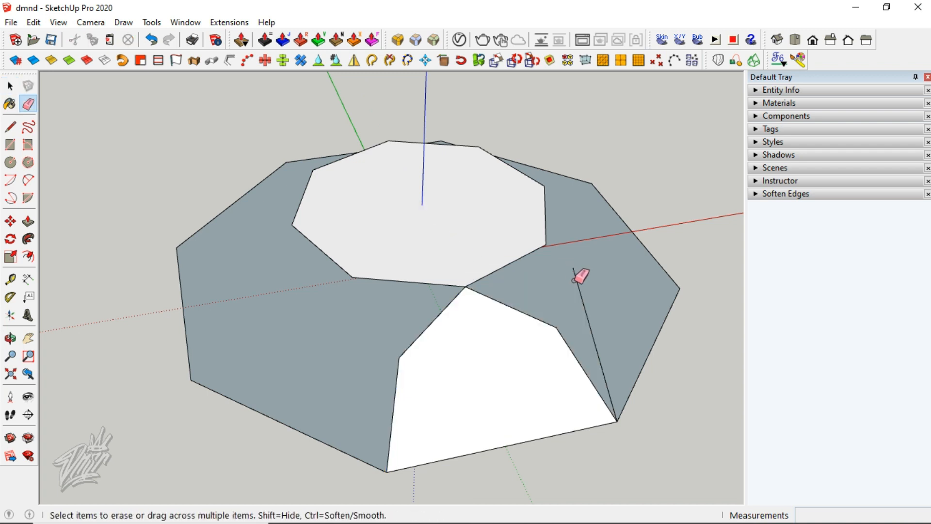
click(580, 289)
Draw lines from both side corners of the slanted face to the midpoint of its base edge
key(l)
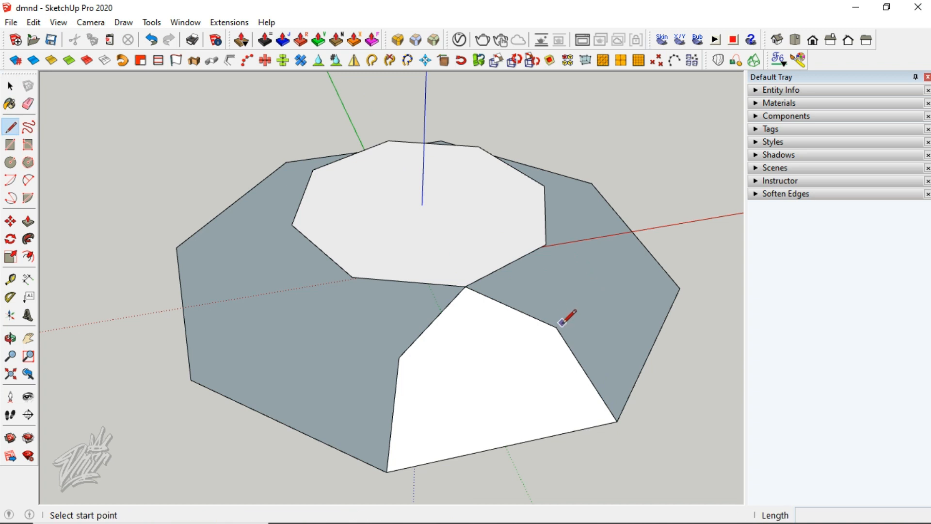
click(556, 327)
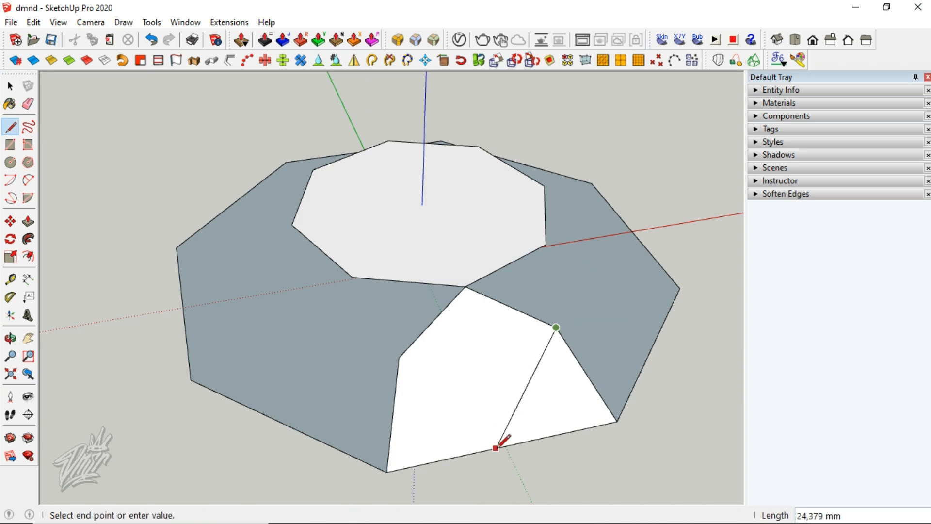
click(505, 445)
click(399, 359)
click(505, 446)
Delete the two lower triangular faces with their edges, leaving only the central kite-shaped facet
key(space)
double_click(455, 436)
shift+double_click(548, 412)
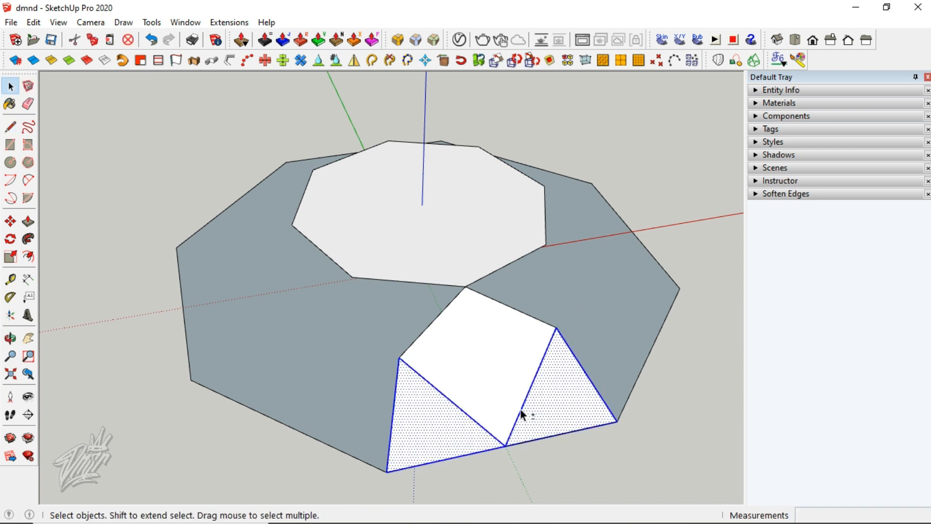
key(Delete)
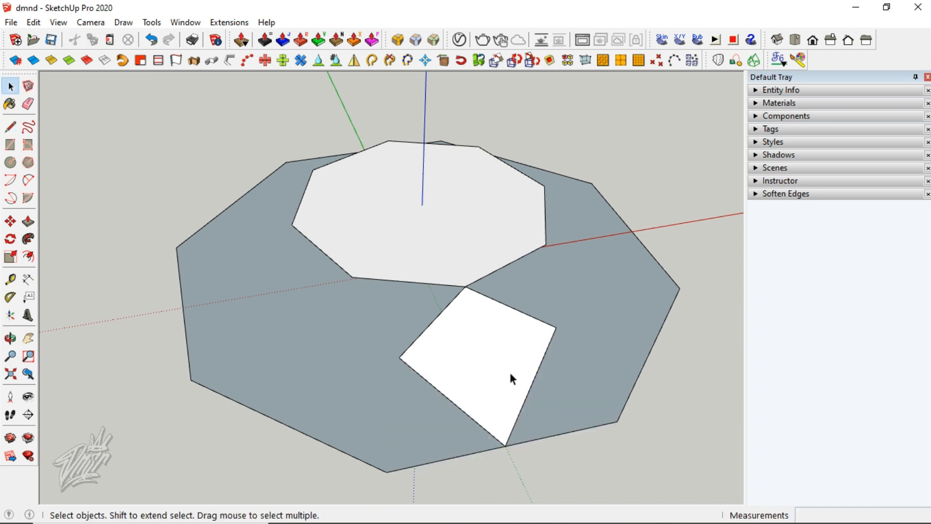
Draw an edge from the kite's side corner to the octagon's adjacent corner to form a triangular facet
key(l)
click(556, 328)
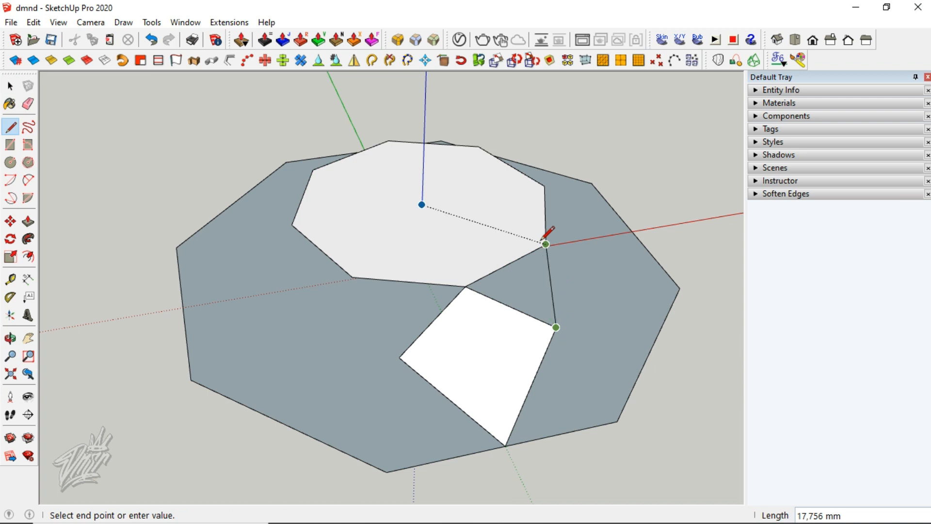
click(545, 246)
Mirror a copy of the kite facet to the other side of the triangular facet
key(space)
click(512, 323)
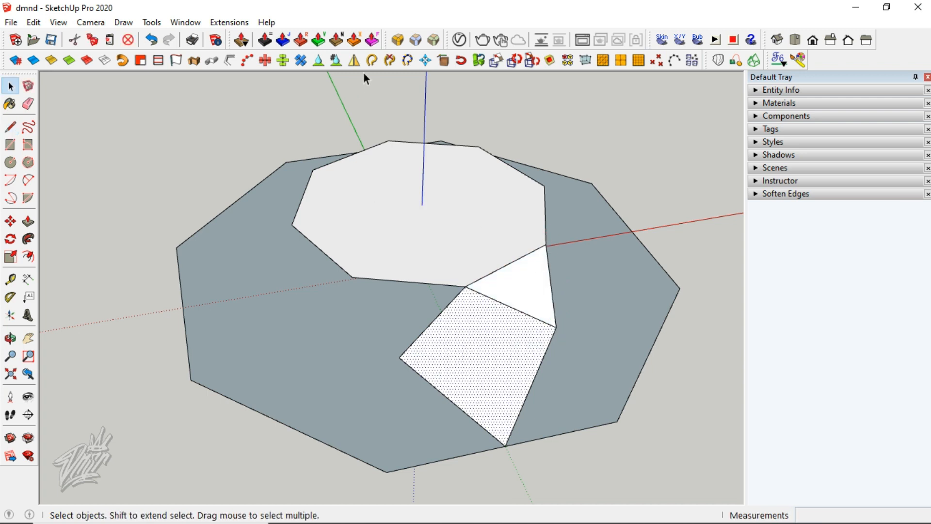
click(354, 60)
click(506, 265)
click(489, 247)
key(Return)
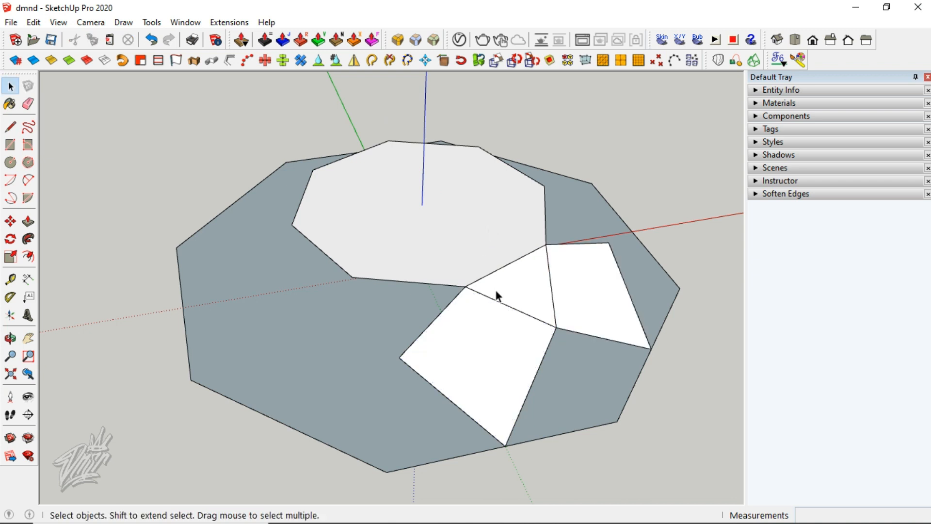
Rotate the base octagon about its centre so one of its edges spans the gap between the two kite facets
click(589, 394)
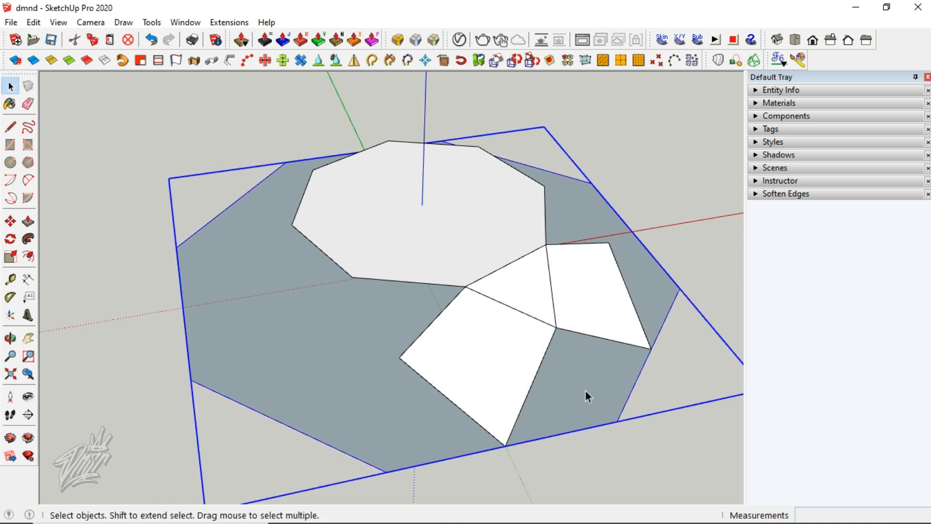
key(q)
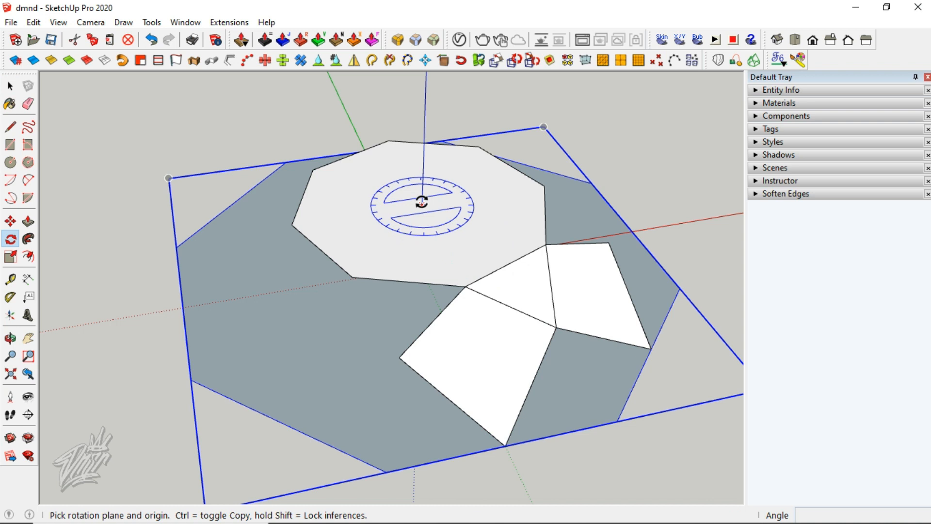
click(422, 202)
click(445, 248)
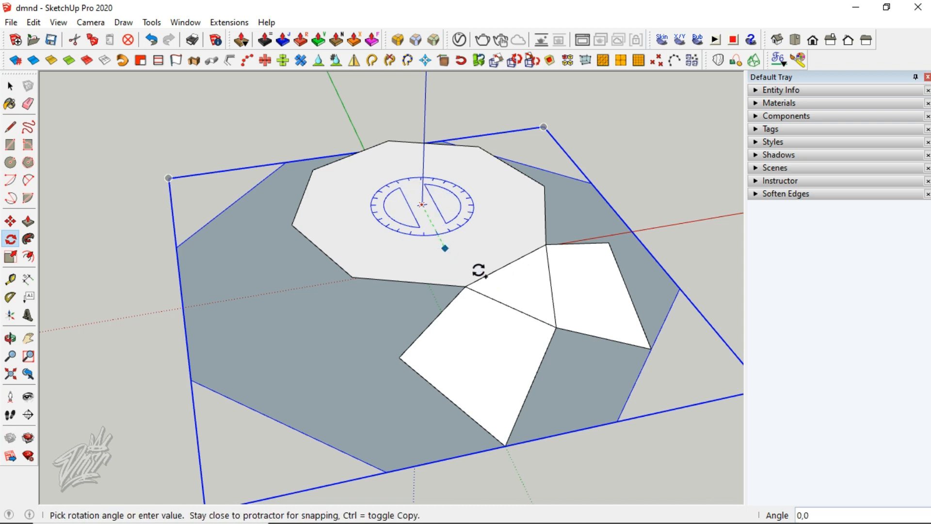
click(506, 269)
key(space)
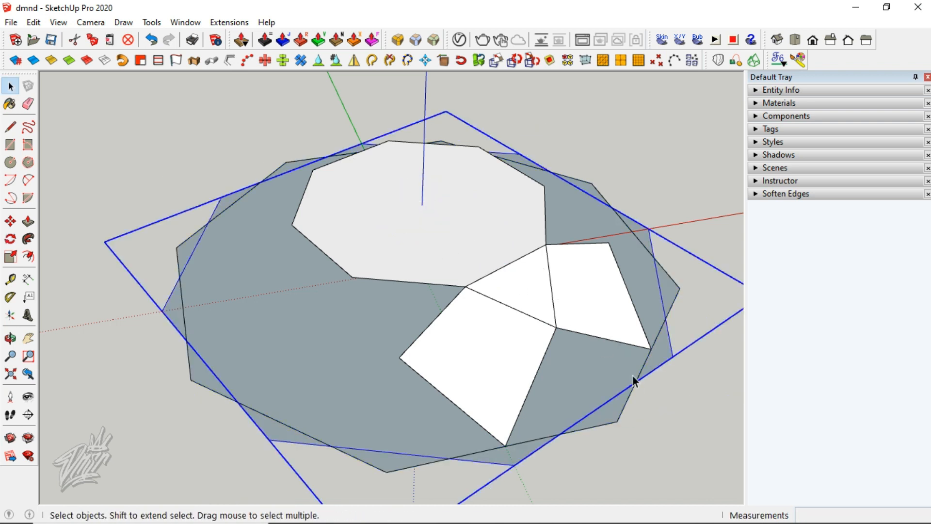
Draw a line from the rotated base edge's midpoint to the kites' shared corner and restore the base octagon's original rotation
key(l)
click(600, 406)
click(556, 328)
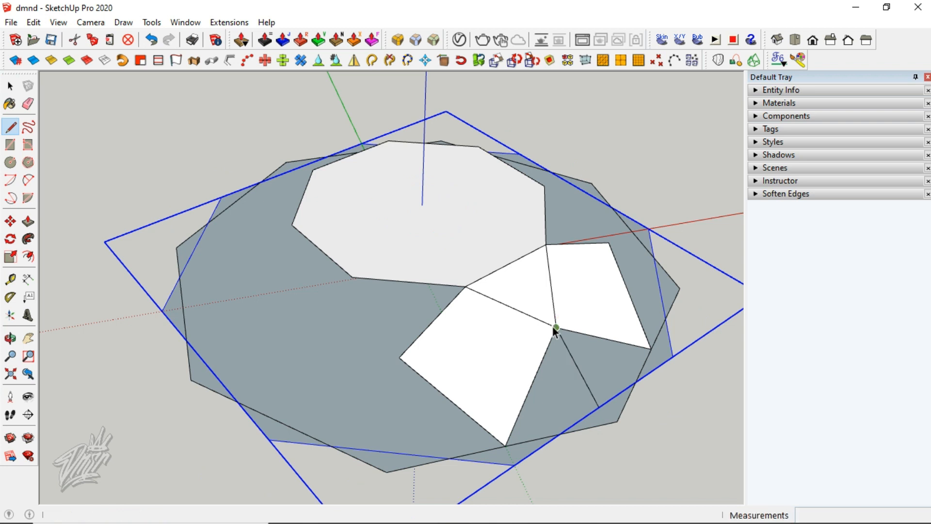
key(space)
click(655, 373)
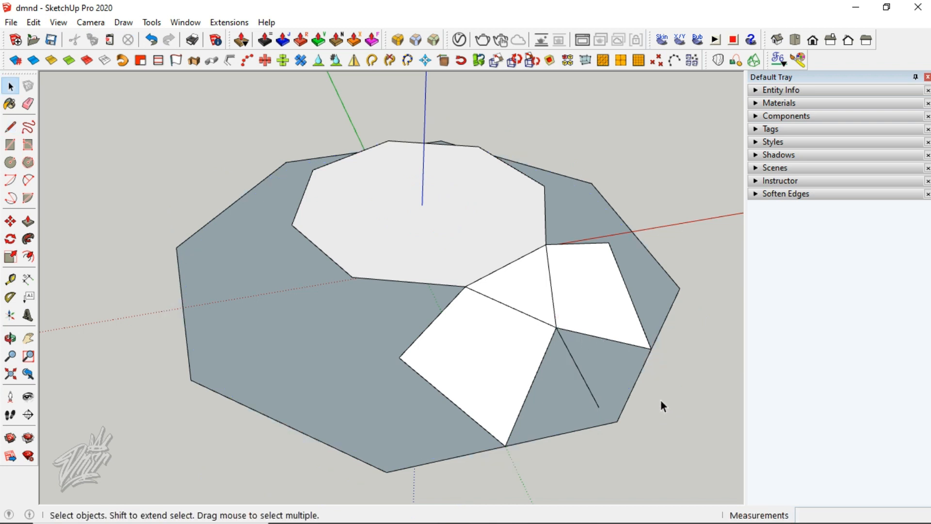
Draw an arc between the two kites' lower tips with a bulge of about 3.8 mm reaching the free end of the centre line
key(a)
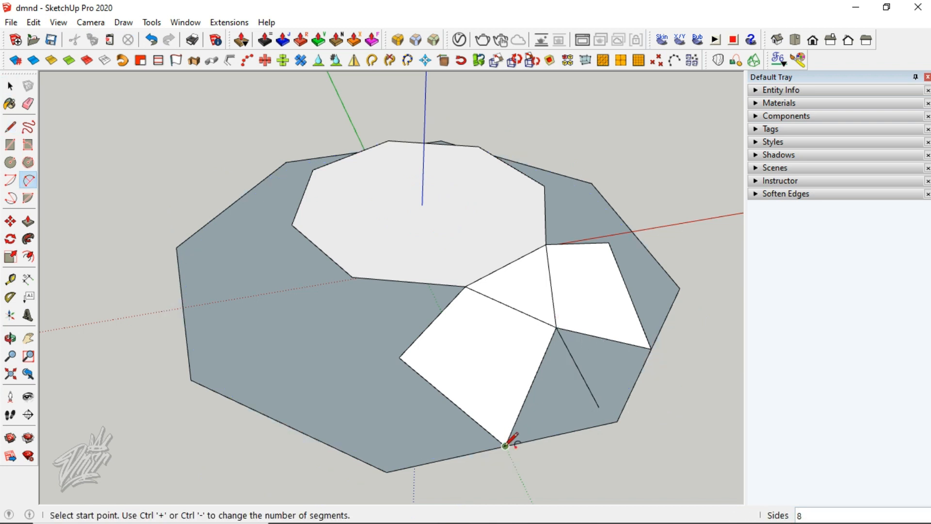
click(506, 446)
click(651, 349)
click(651, 349)
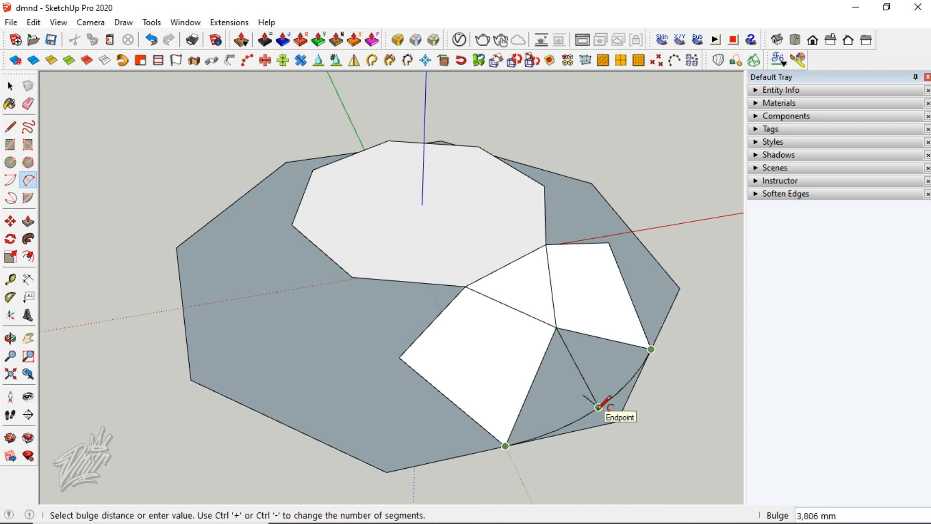
click(606, 403)
Extrude both halves of the arc vertically upward into a curved wall
key(space)
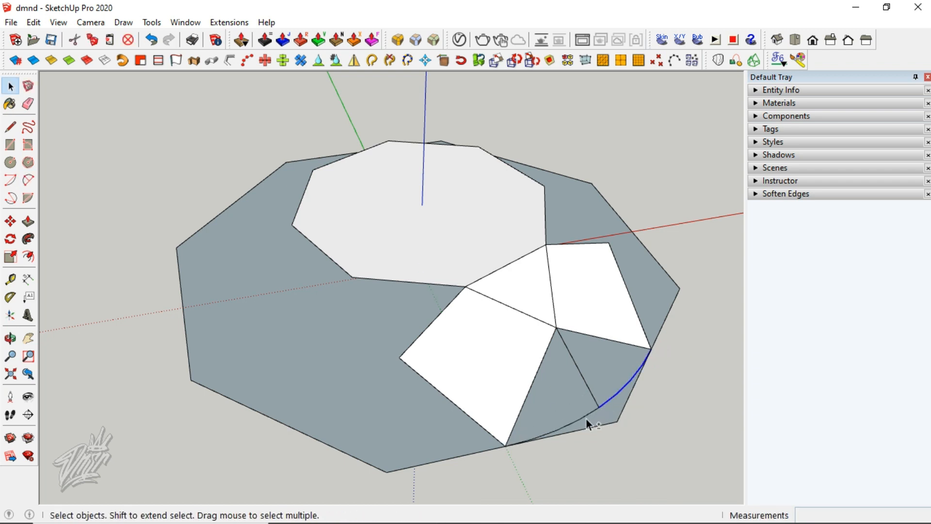
middle_drag(580, 417, 625, 358)
click(179, 57)
click(631, 361)
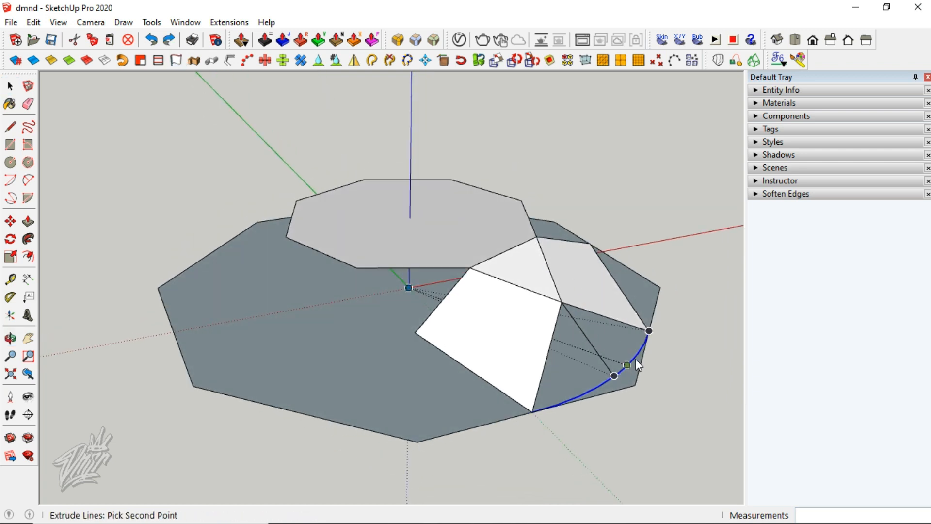
click(656, 228)
Group the curved wall and move it straight up, clear of the arc's base points
key(space)
click(647, 267)
right_click(647, 267)
click(693, 209)
key(m)
click(634, 322)
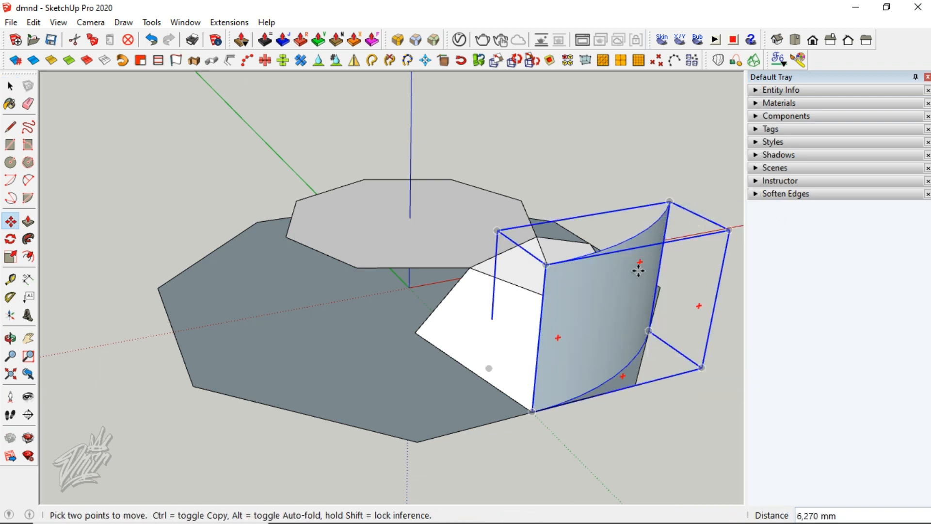
click(639, 271)
key(space)
click(673, 360)
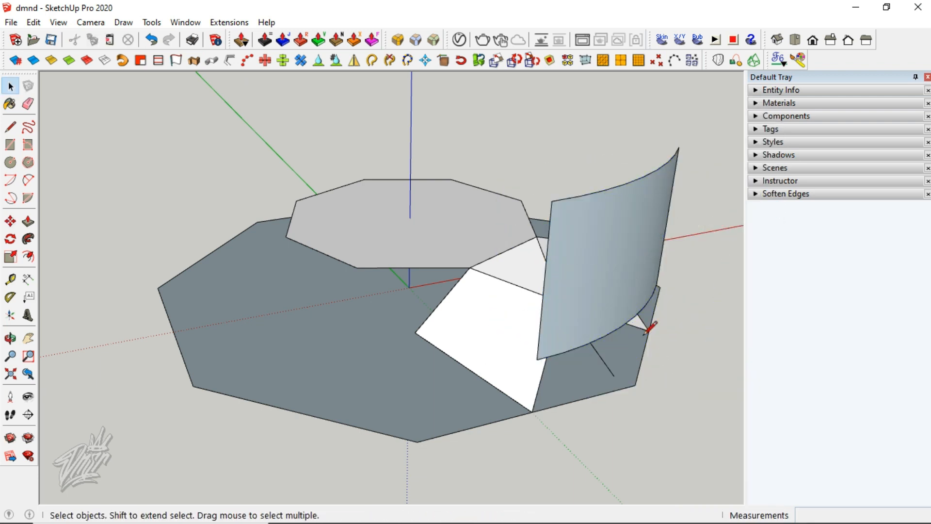
Draw edges joining the centre line's free end to both kites' lower tips, closing two triangular facets
key(l)
click(649, 331)
click(615, 375)
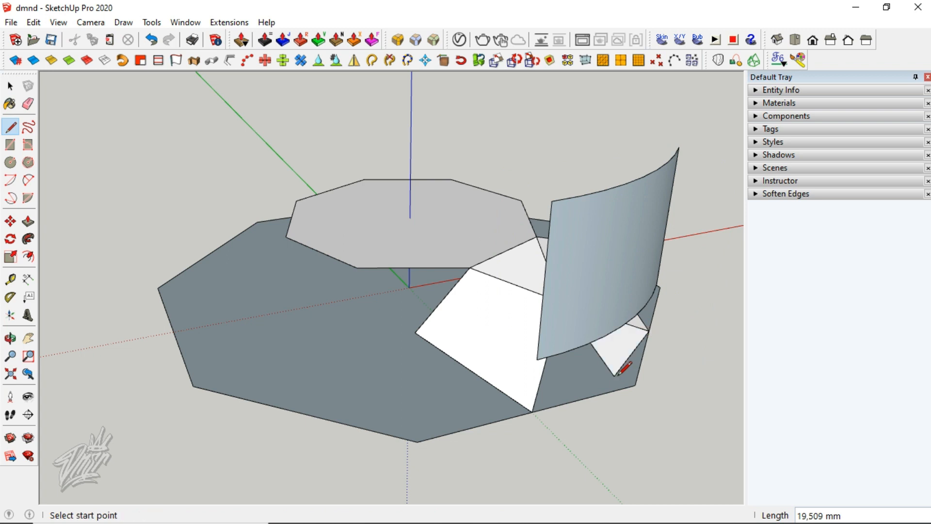
click(614, 375)
click(532, 412)
key(space)
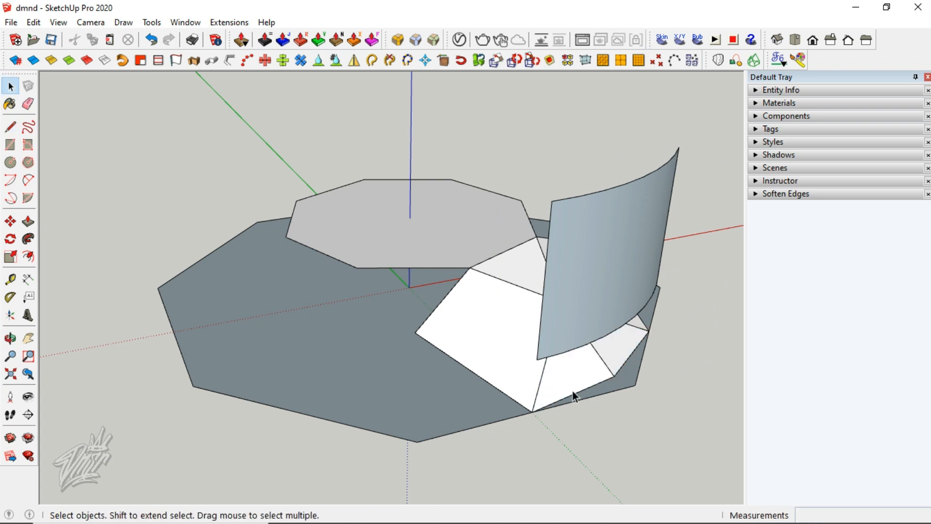
Extrude the two new lower edges downward along the slope of the line shared by the triangular facets
click(575, 394)
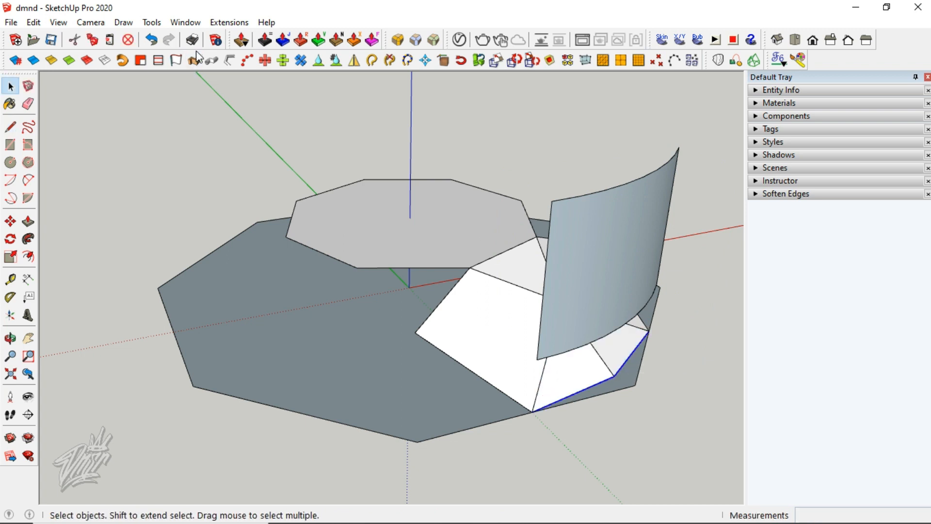
click(176, 60)
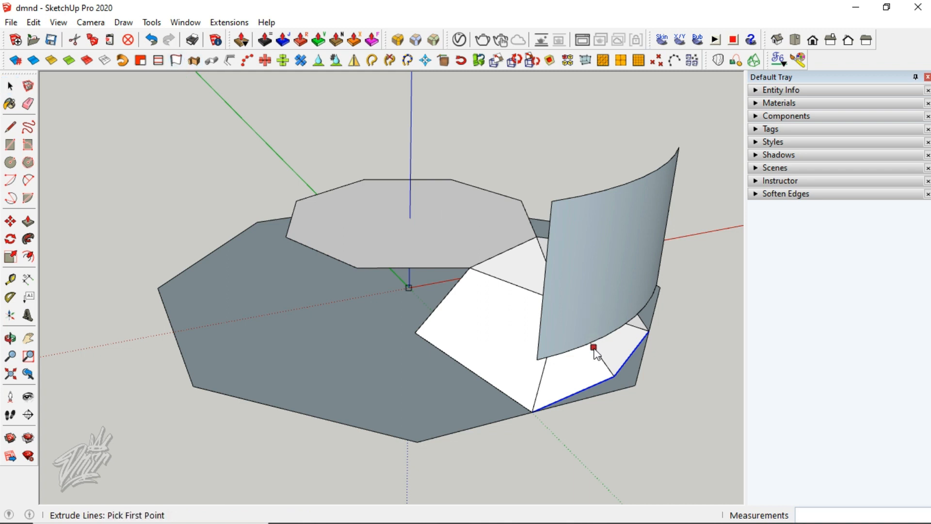
click(615, 371)
Move the curved wall group straight down so it passes through the two extended lower facets
key(space)
click(609, 264)
key(m)
click(661, 190)
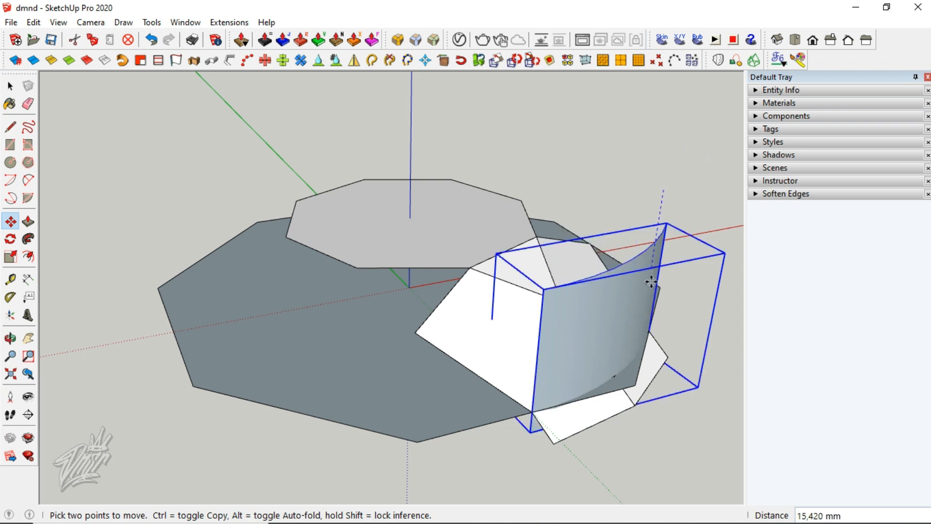
key(space)
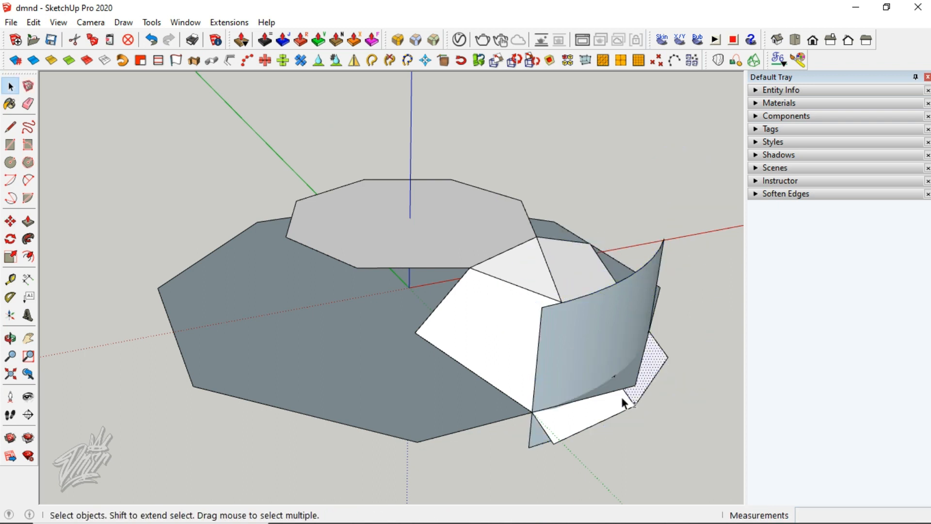
Intersect the two extended lower facets with the model where the curved wall cuts through them
click(621, 397)
right_click(621, 397)
mouse_move(672, 172)
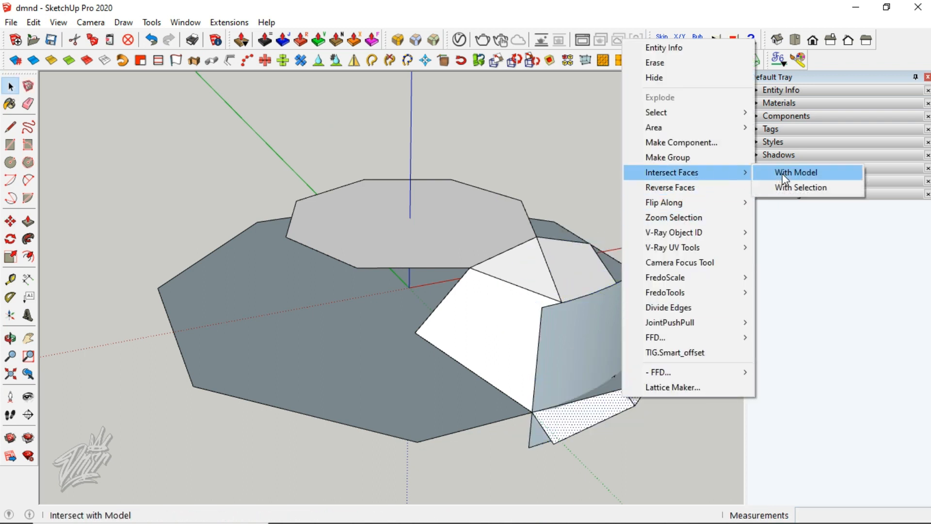
click(786, 171)
Move the curved wall group straight up, clear of the crown facets
click(609, 335)
key(m)
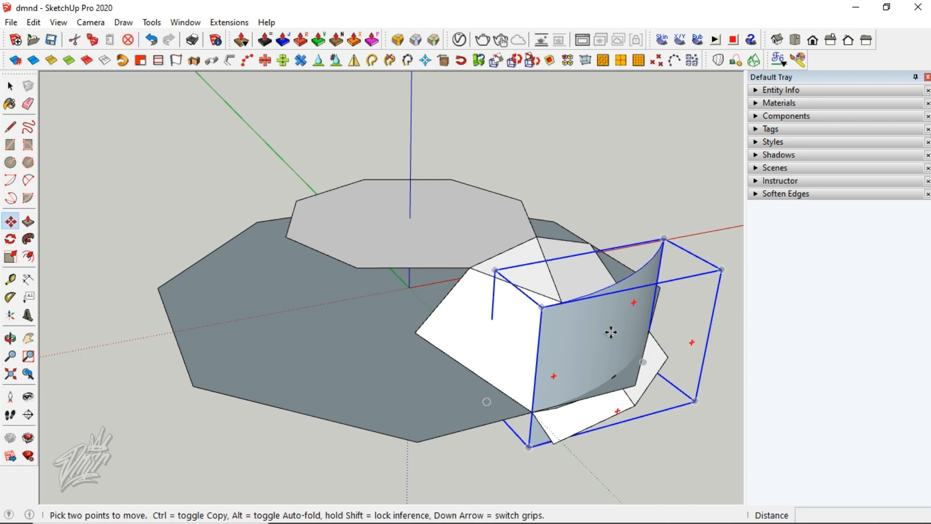
click(611, 330)
click(631, 188)
key(space)
Erase the excess of the lower facets lying outside the curved intersection line
key(e)
mouse_move(658, 345)
mouse_down()
mouse_move(661, 367)
mouse_move(641, 399)
mouse_move(571, 433)
mouse_move(586, 383)
mouse_move(625, 366)
mouse_up()
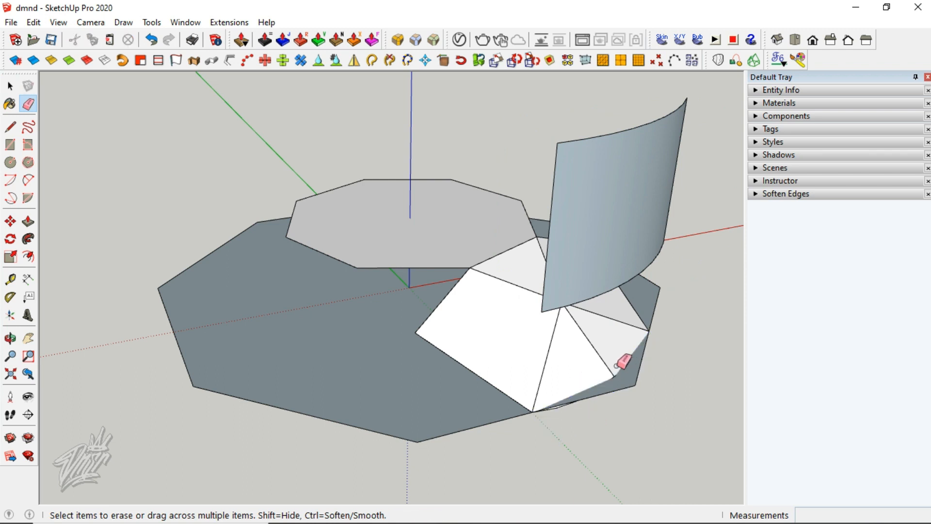
key(space)
Rotate-copy one kite, the upper triangle and the two lower triangular facets by 45° about the table's centre, making seven copies
click(613, 356)
shift+click(580, 364)
shift+click(490, 330)
shift+click(511, 277)
key(q)
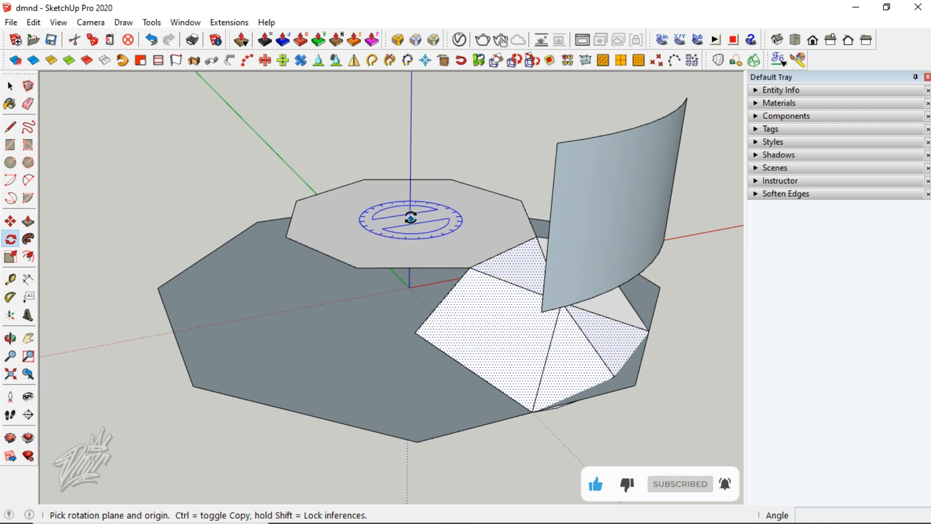
click(410, 217)
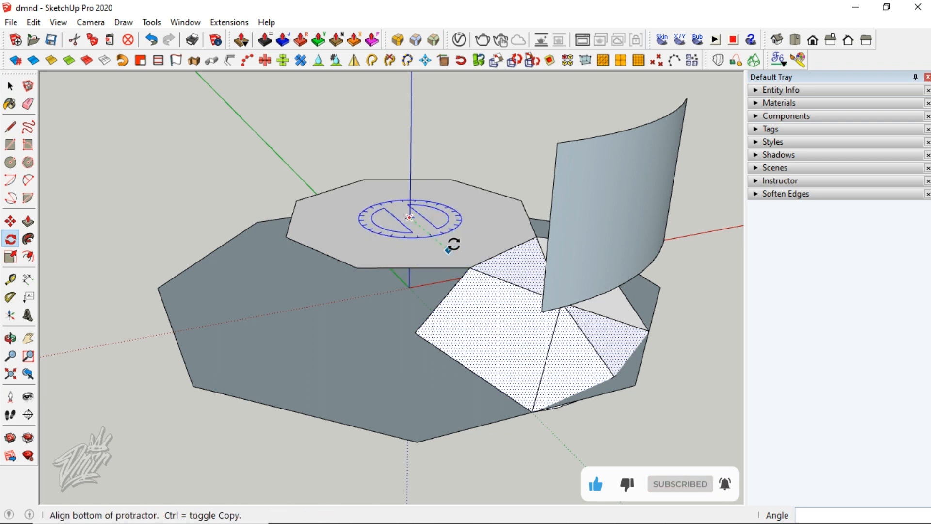
click(448, 250)
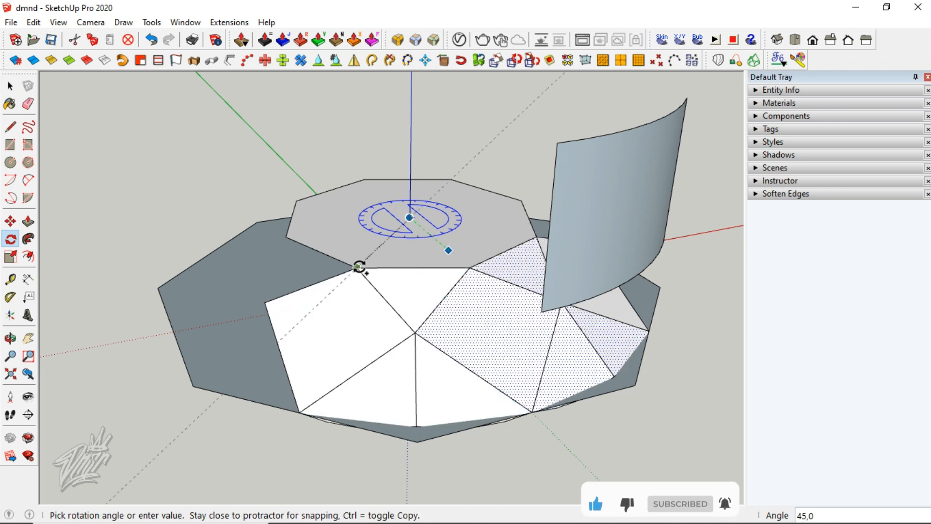
click(359, 266)
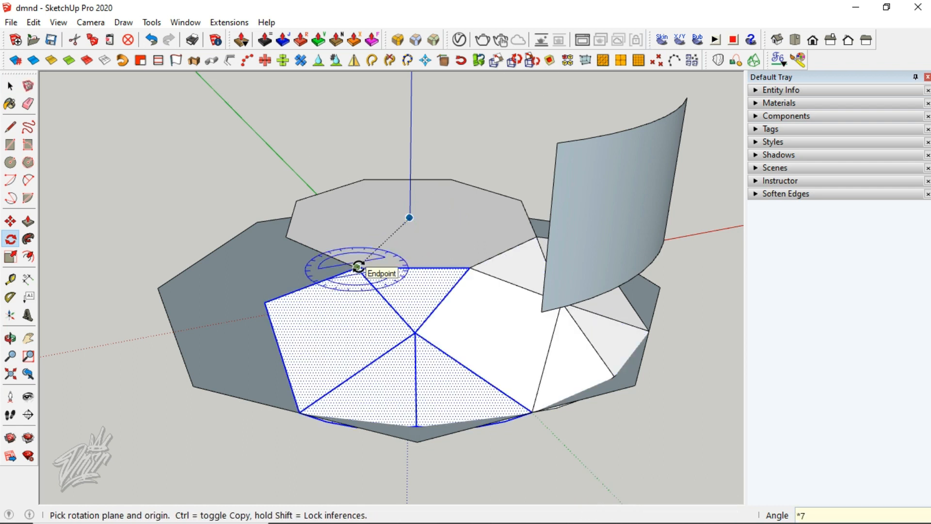
text(*7)
key(Return)
key(space)
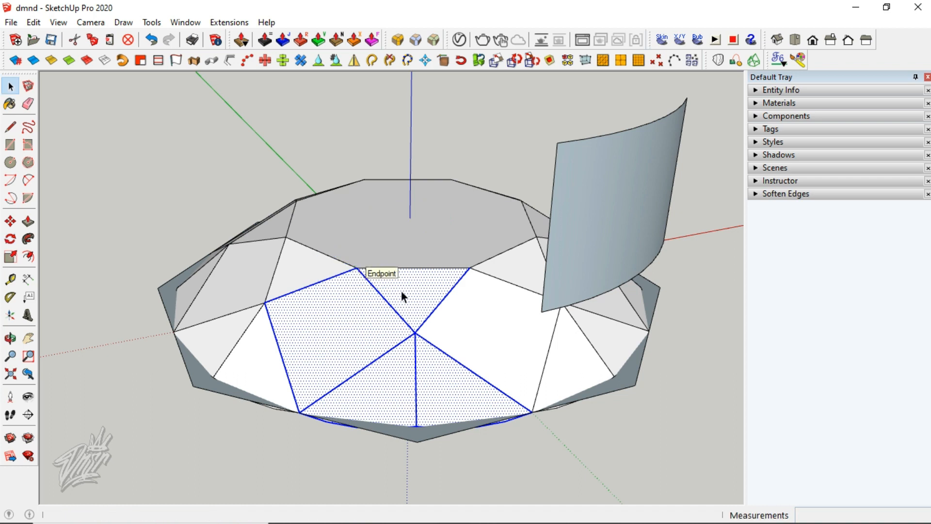
click(502, 458)
Copy the large base octagon group 200 mm along the red axis
middle_drag(384, 303, 380, 266)
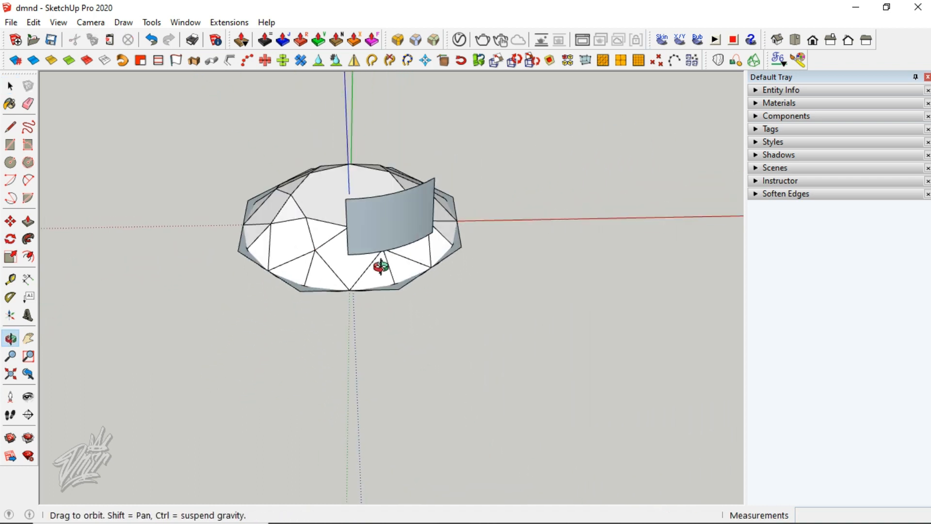
click(459, 247)
key(m)
click(459, 248)
key(ctrl)
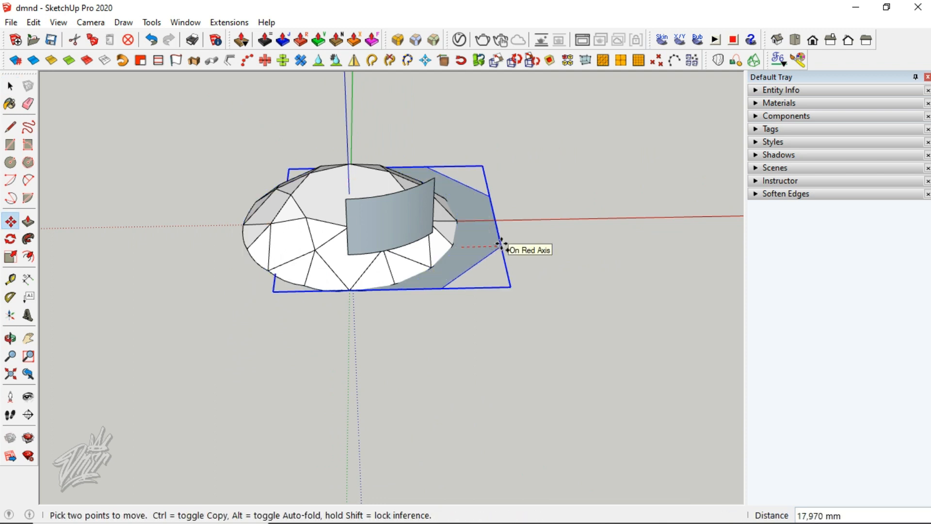
text(200)
key(Return)
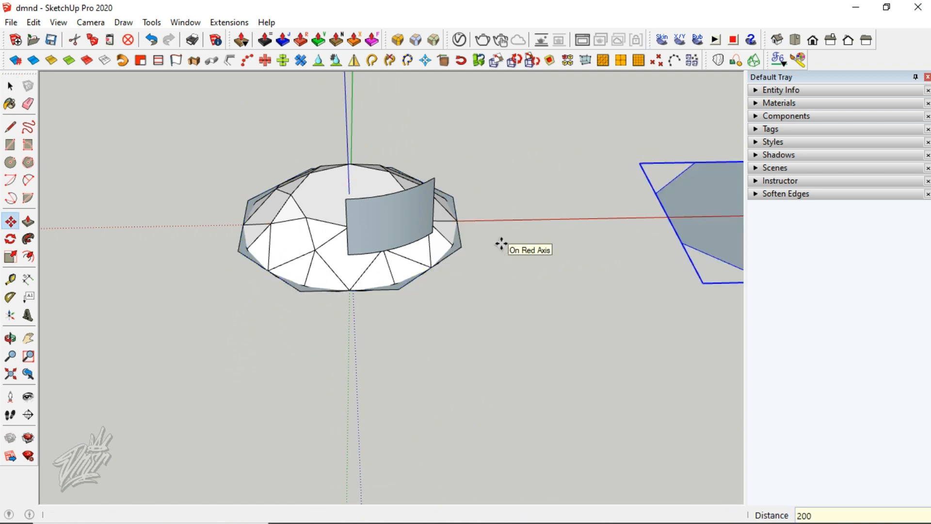
Explode the copied octagon group into loose geometry
key(h)
drag(672, 202, 439, 207)
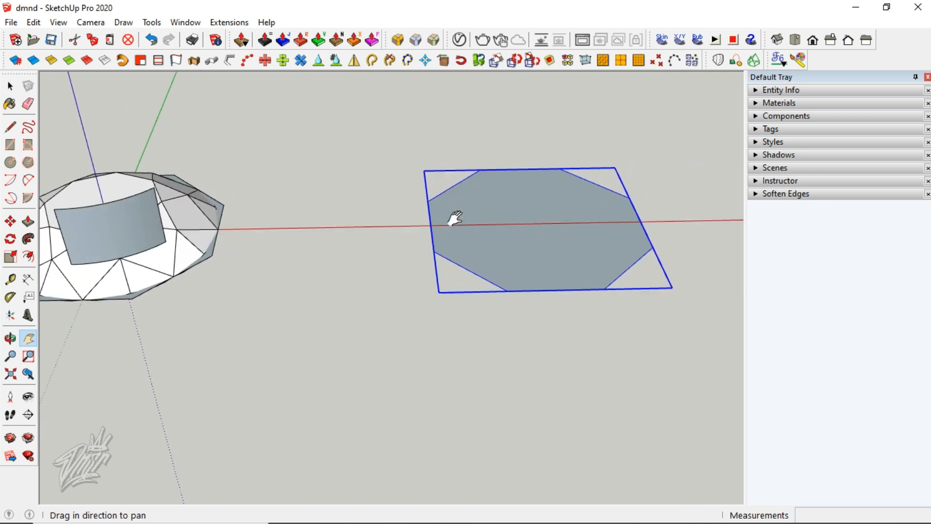
key(space)
right_click(515, 228)
click(519, 241)
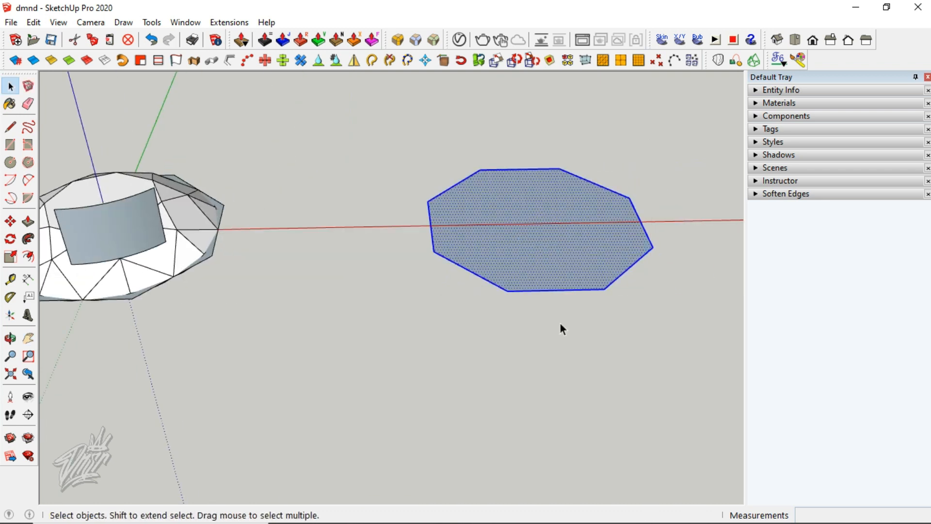
Draw two diagonals between opposite corners of the copied octagon, crossing at its centre
key(l)
click(508, 291)
click(559, 168)
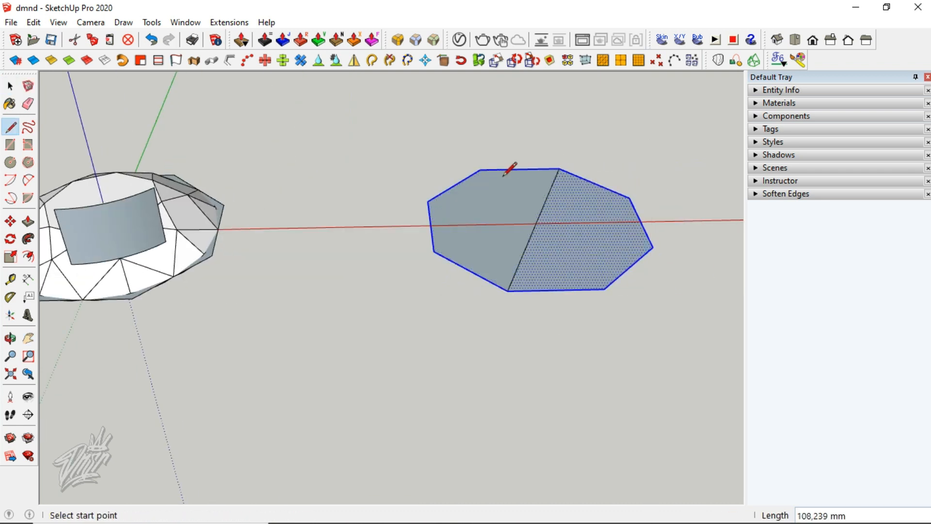
click(480, 169)
click(604, 289)
Rotate-copy the two opposite triangular sectors 90° about the octagon's centre to divide it into eight sectors
key(space)
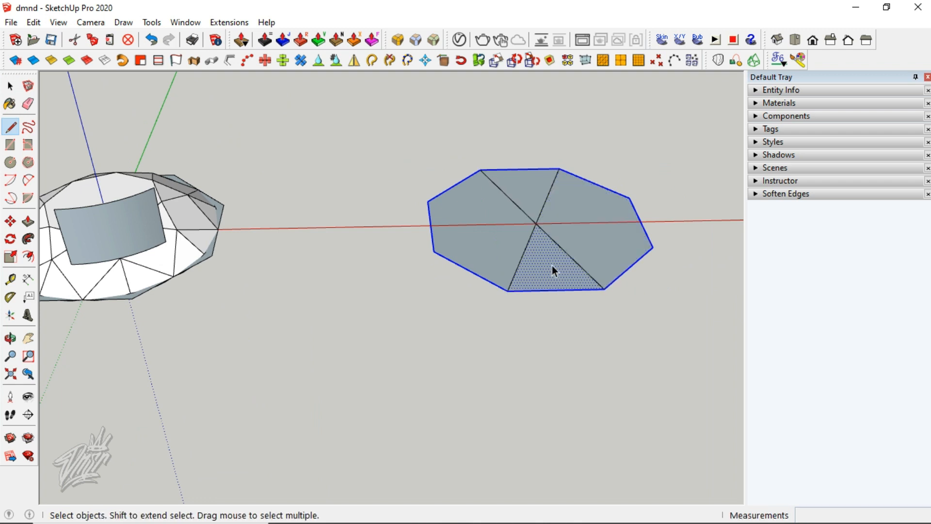
key(q)
click(536, 224)
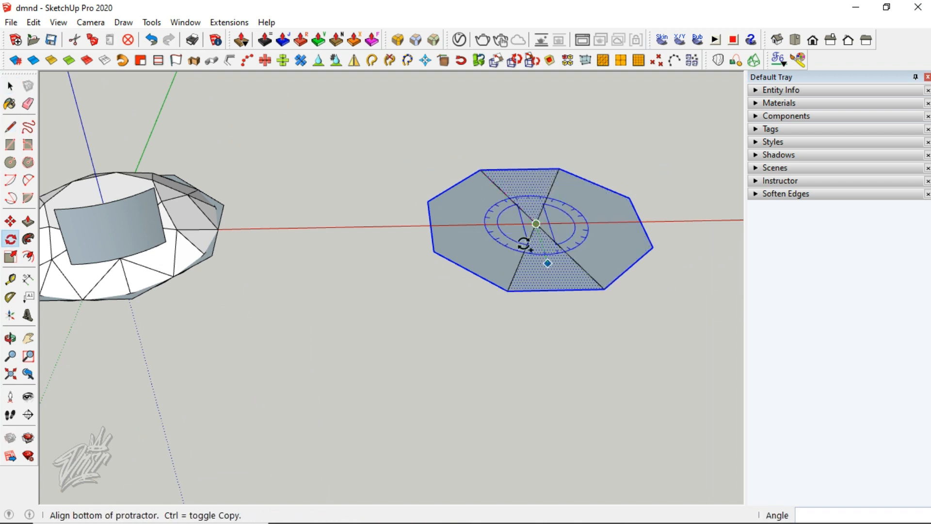
click(547, 264)
click(481, 224)
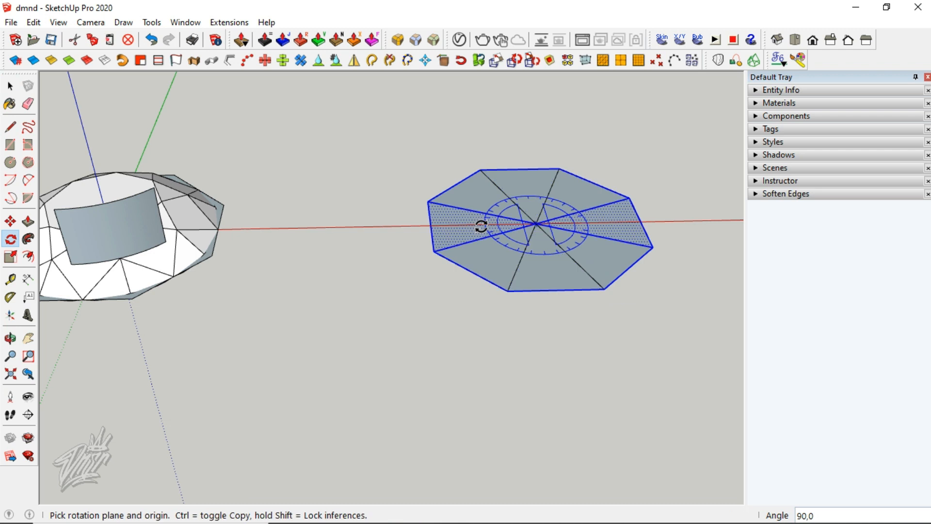
key(space)
click(583, 353)
Move the divided octagon's centre point straight down 43.1 mm along the blue axis to form an inverted pyramid
middle_drag(565, 278, 526, 209)
key(m)
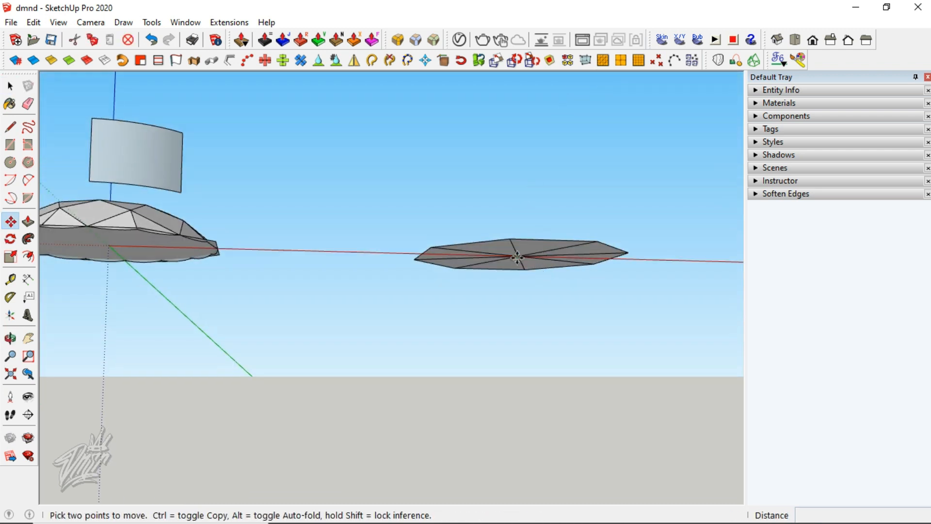
click(515, 259)
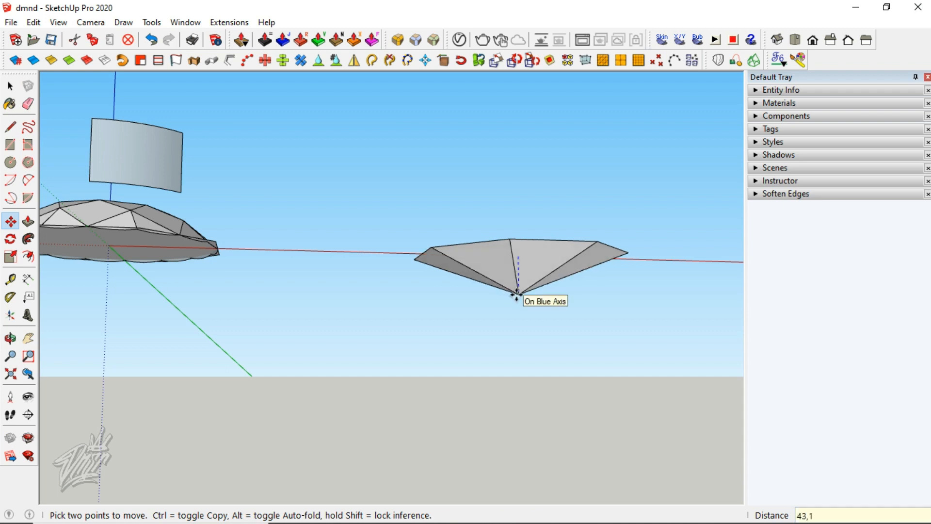
key(Return)
Delete all of the inverted pyramid except two adjacent triangular facets
middle_drag(513, 293, 449, 383)
key(space)
triple_click(532, 291)
shift+click(544, 294)
key(Delete)
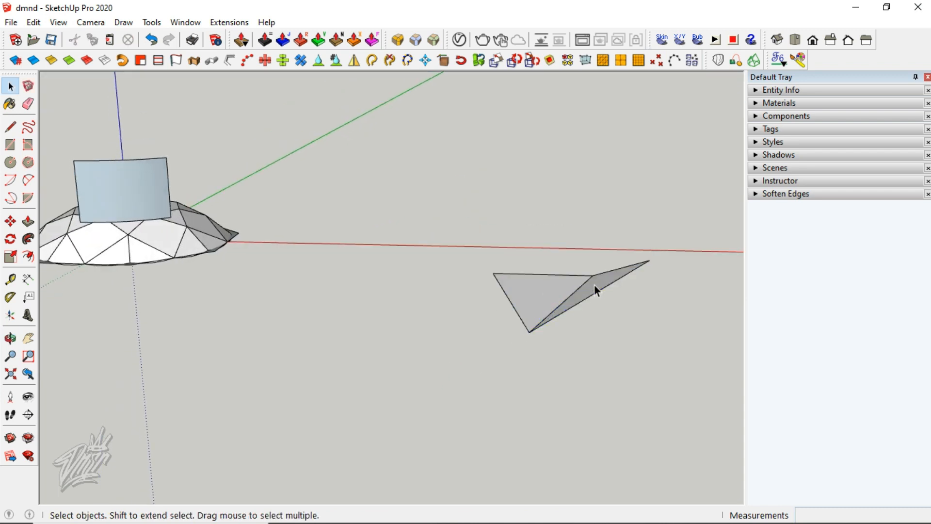
Draw a line from the pyramid's apex to the midpoint of one facet's upper edge and divide it into equal segments
key(l)
click(529, 331)
click(542, 275)
key(space)
right_click(540, 287)
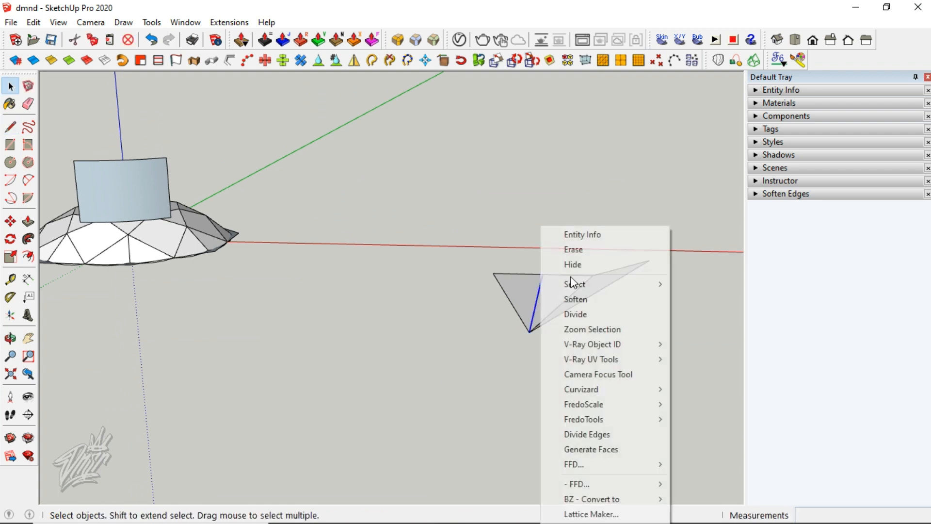
click(584, 314)
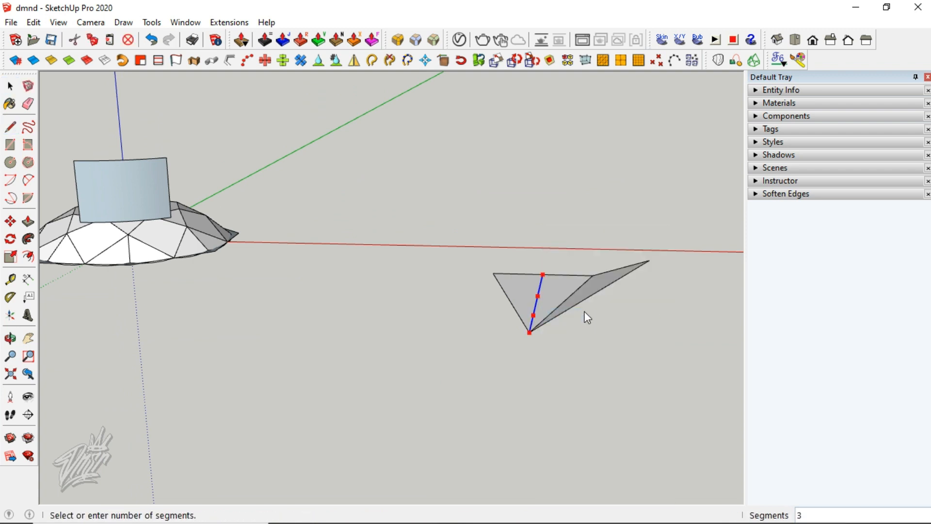
click(585, 308)
scroll(573, 318, up, 3)
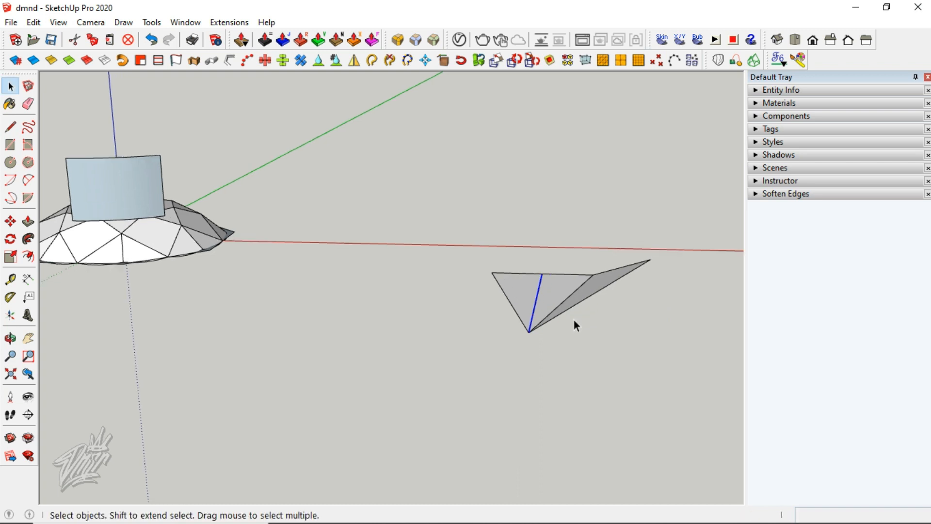
Outline a kite facet from the apex to the upper edge's midpoint using the lowest division point, and erase the leftover outer part
key(l)
click(523, 320)
click(509, 319)
click(510, 319)
click(534, 263)
click(534, 263)
click(536, 318)
key(e)
mouse_move(485, 261)
mouse_down()
mouse_move(531, 309)
mouse_move(520, 321)
mouse_move(532, 286)
mouse_up()
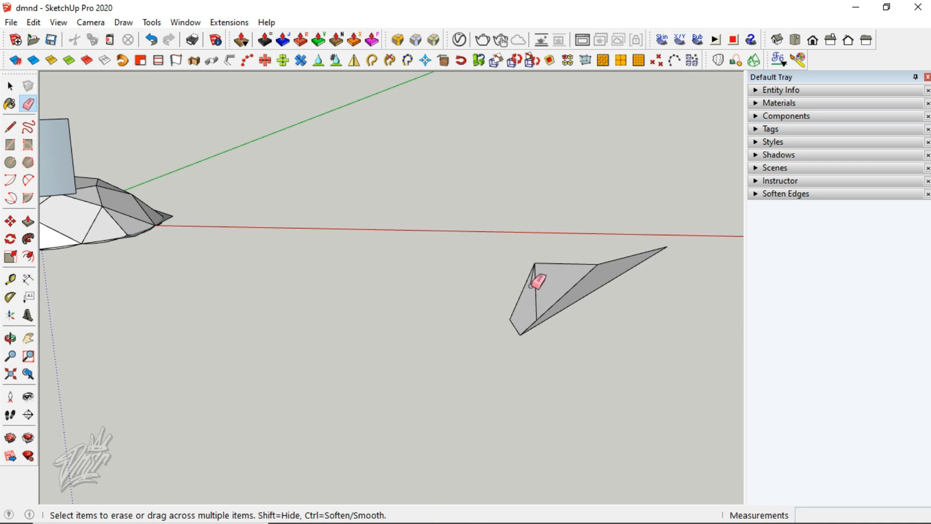
Draw a line from the kite's corner on the shared ridge to the other facet's upper-edge midpoint and erase the portion outside it
middle_drag(533, 296, 515, 262)
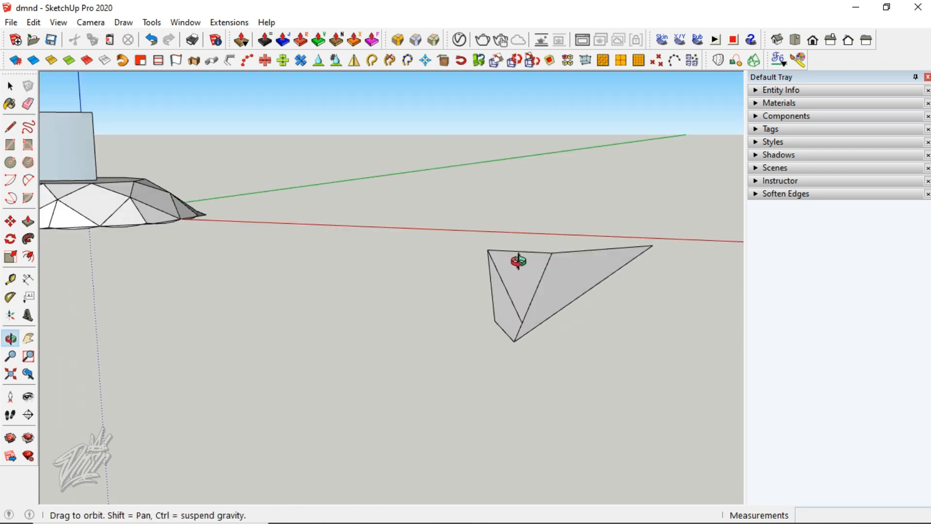
key(l)
click(521, 323)
click(604, 249)
key(e)
drag(661, 239, 566, 316)
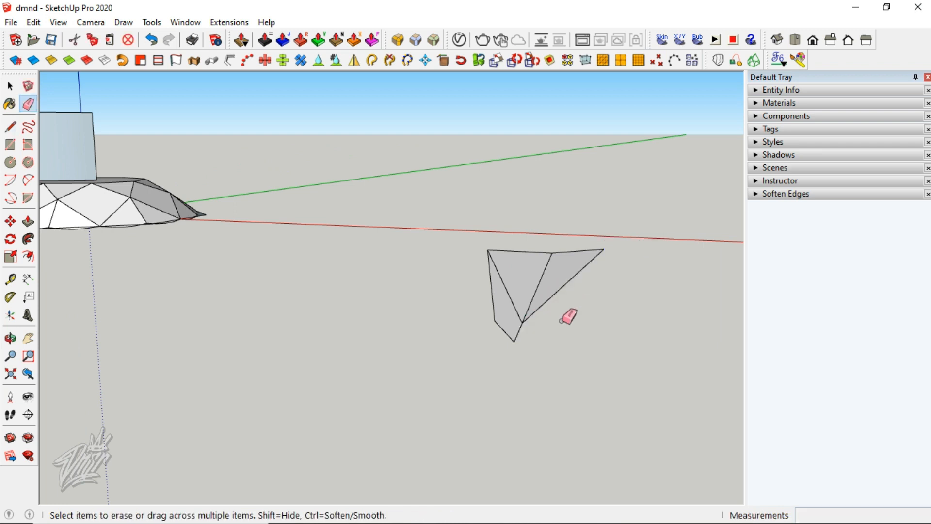
Move the original base octagon group and the curved wall group 200 mm along the red axis, above the pavilion facets
mouse_move(553, 330)
middle_down()
mouse_move(572, 335)
mouse_move(255, 239)
middle_up()
key(space)
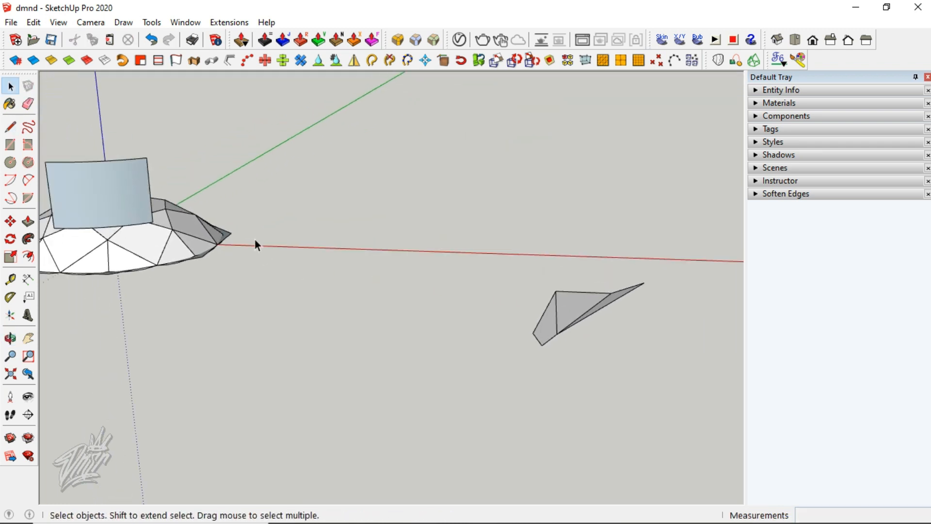
click(228, 233)
shift+click(137, 212)
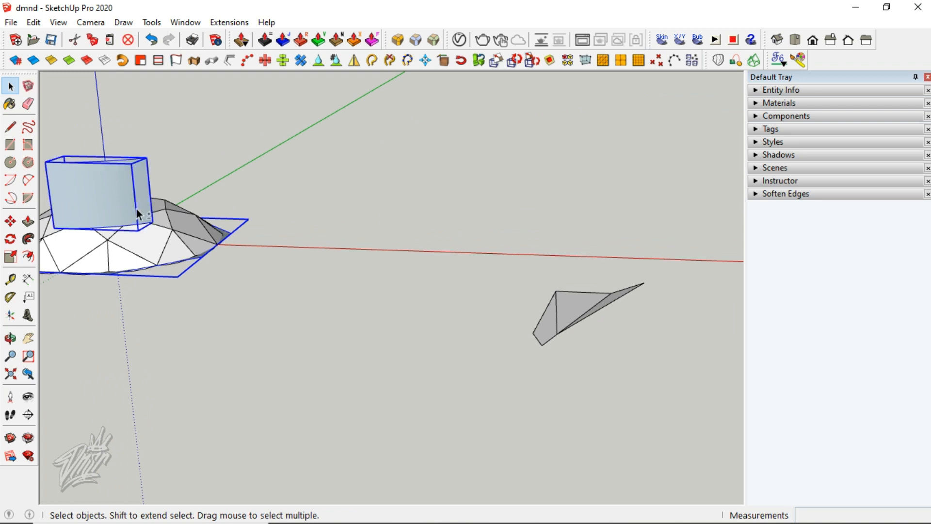
key(m)
click(103, 198)
text(20)
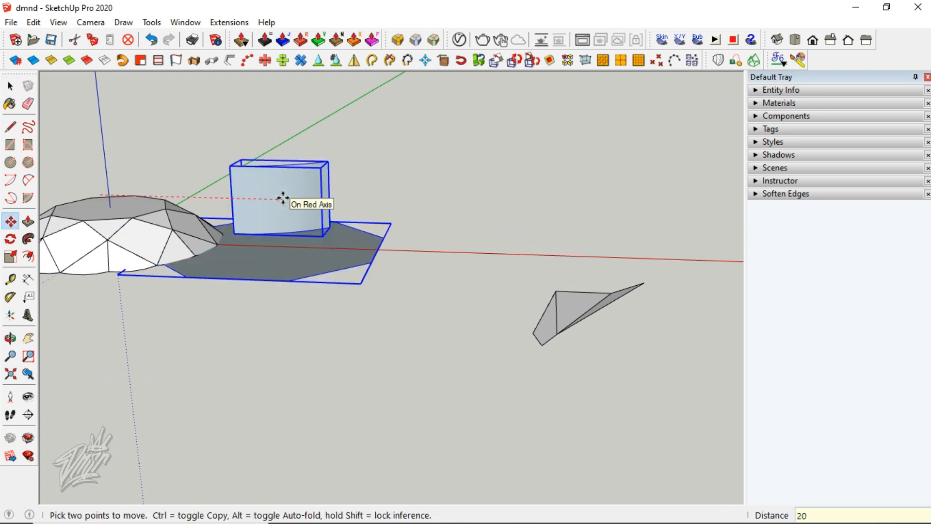
text(0)
key(Return)
key(space)
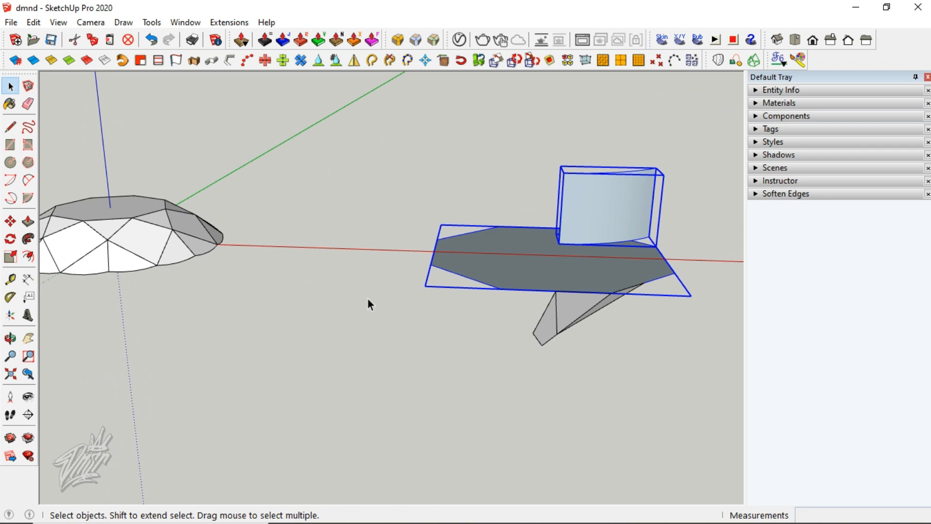
click(367, 298)
Rotate a copy of the base octagon about its centre, from an edge's middle direction to the adjacent corner, locating the centre along the red axis
key(l)
click(434, 251)
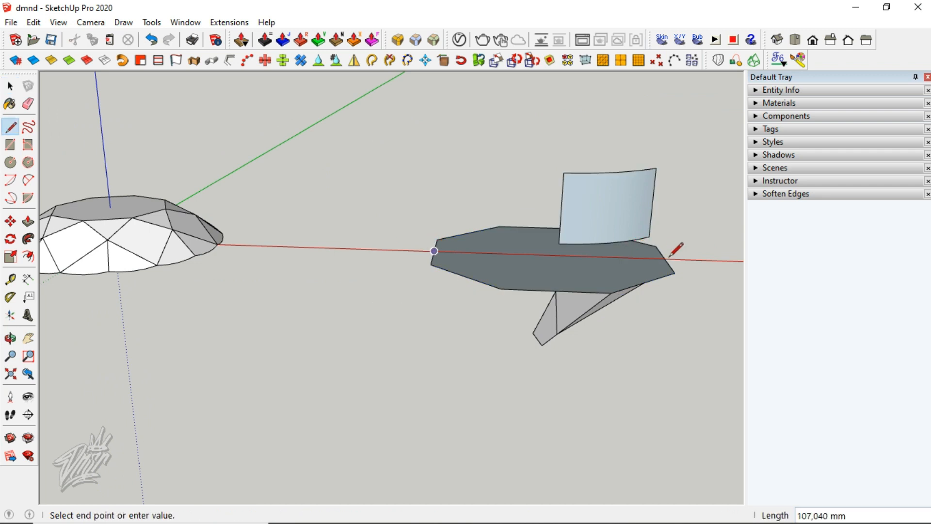
key(space)
click(545, 281)
key(q)
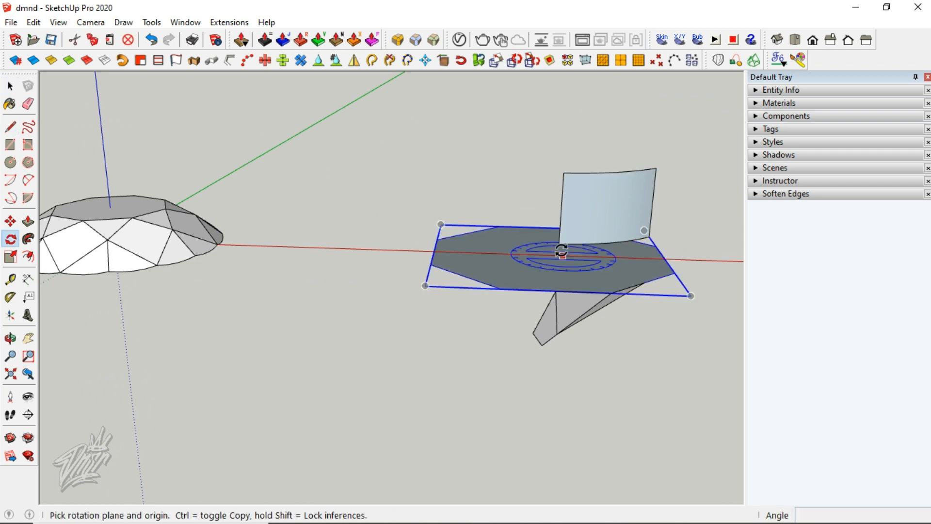
click(550, 256)
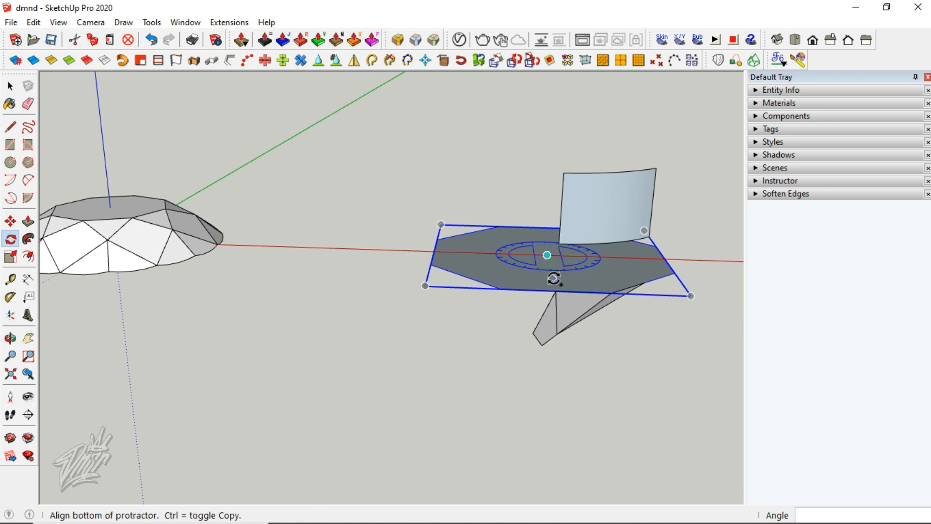
click(553, 276)
click(610, 294)
key(space)
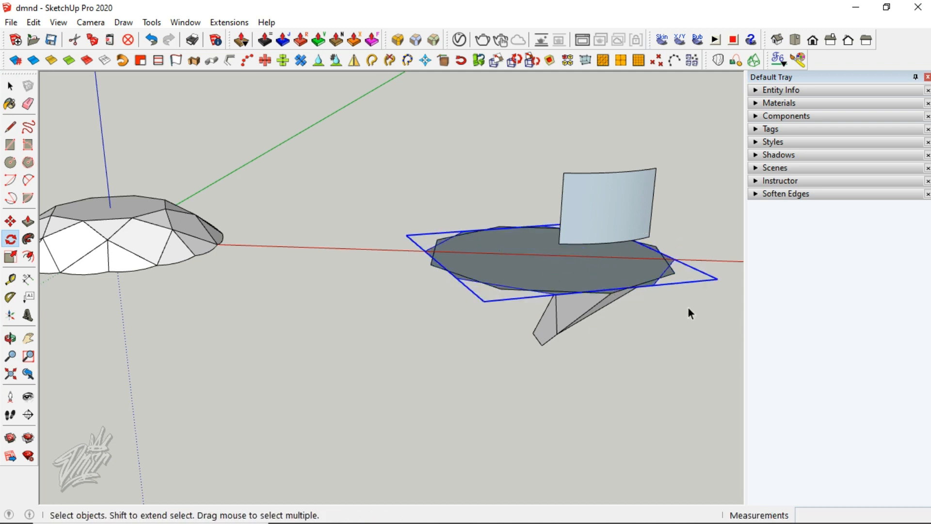
click(689, 303)
Erase the rotated octagon copy, leaving only its two edges beside the corner above the pavilion facets
scroll(677, 278, up, 5)
mouse_move(659, 266)
middle_down()
mouse_move(630, 285)
mouse_move(648, 315)
mouse_move(648, 295)
mouse_move(622, 324)
middle_up()
key(e)
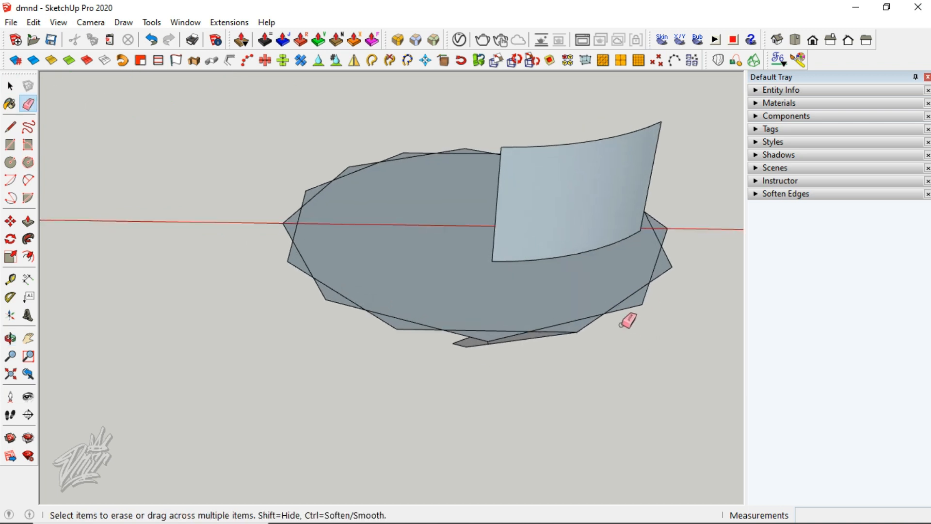
click(671, 276)
key(space)
Move the two remaining edges by their shared corner onto the midpoint of the base octagon's edge above the facets
scroll(622, 351, up, 4)
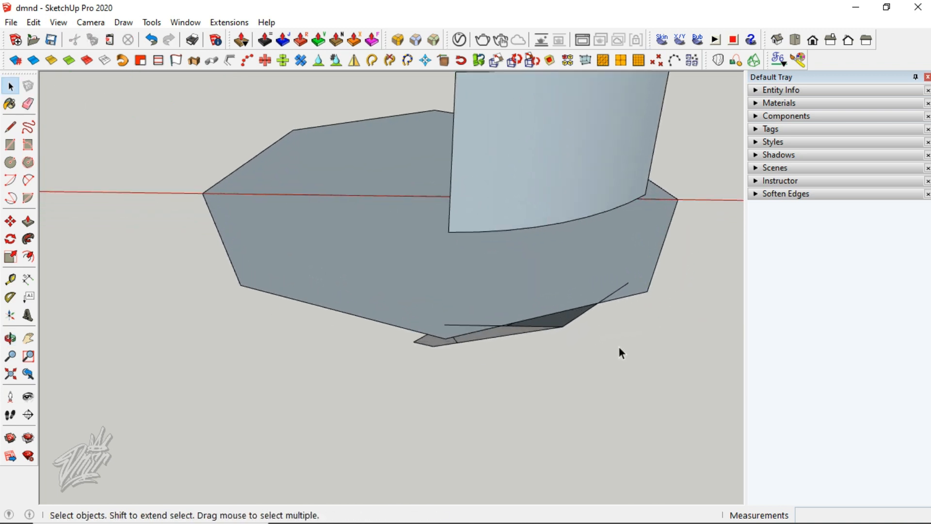
scroll(619, 348, up, 1)
key(m)
click(553, 325)
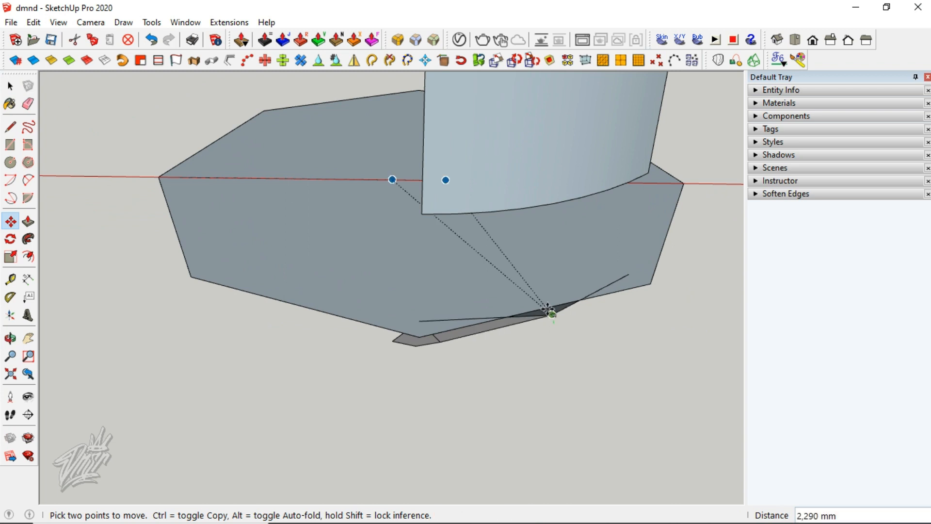
click(540, 308)
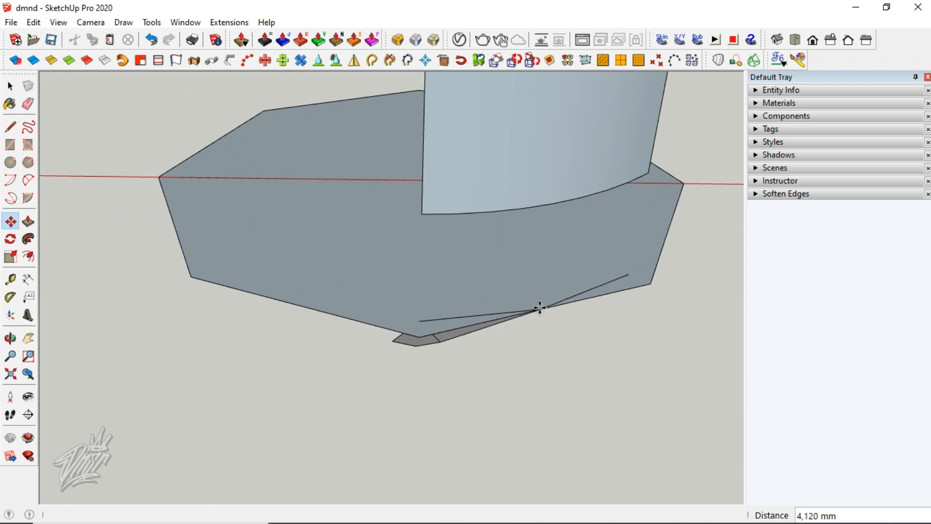
Extrude the two edges into sloping faces along the direction of the shared ridge between the pavilion facets
key(space)
scroll(528, 354, down, 1)
middle_drag(531, 333, 485, 301)
click(482, 299)
shift+click(576, 291)
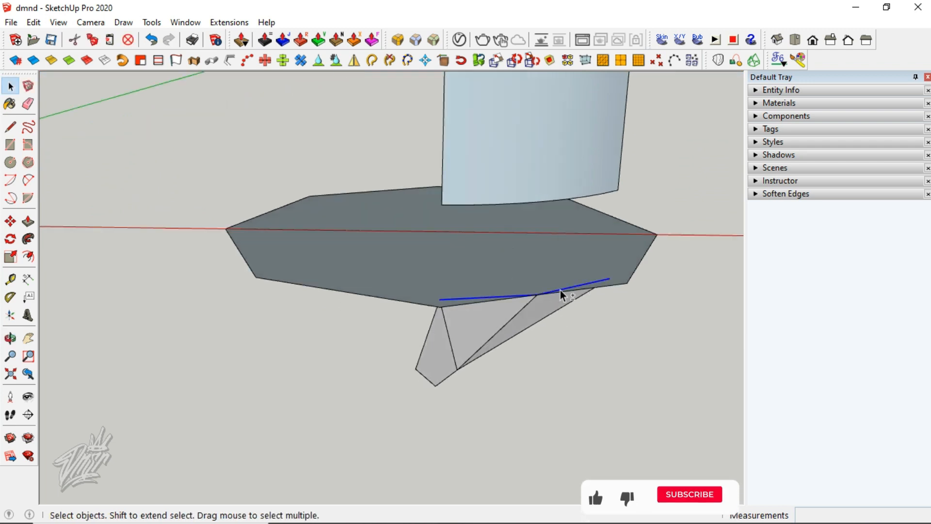
click(177, 60)
click(482, 346)
click(516, 311)
key(space)
Move the curved wall group down along the blue axis until it cuts through the two sloping faces
middle_drag(496, 285, 536, 175)
click(551, 155)
key(m)
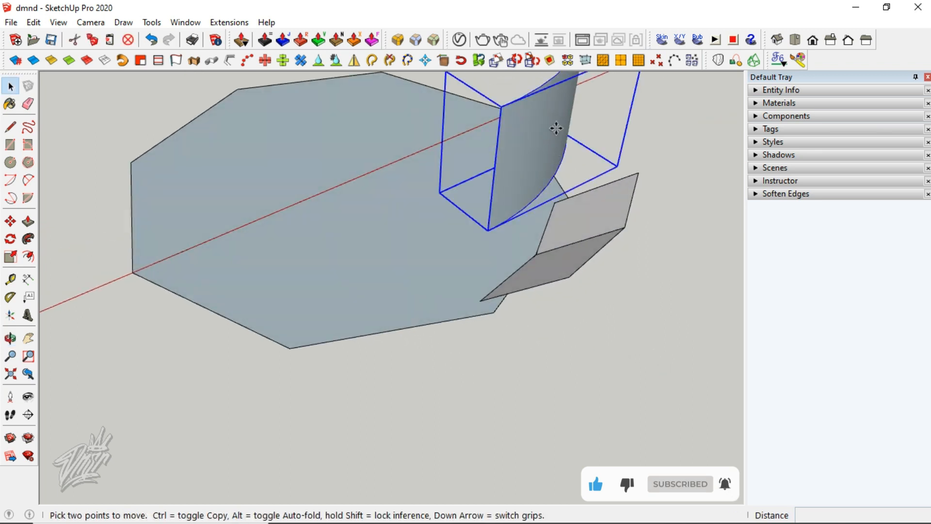
click(559, 114)
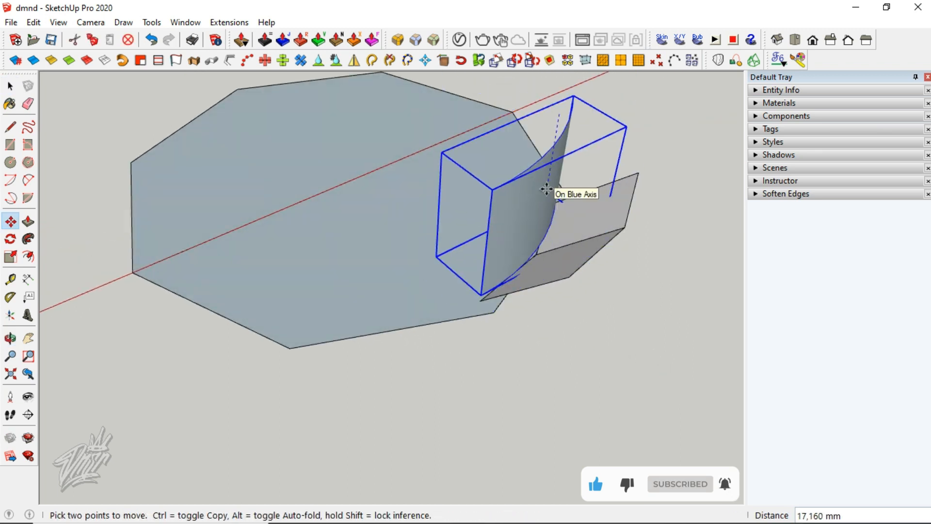
click(545, 200)
Intersect the two sloping faces with the model to imprint the curved wall's outline on them
key(space)
click(586, 216)
shift+click(573, 260)
right_click(574, 257)
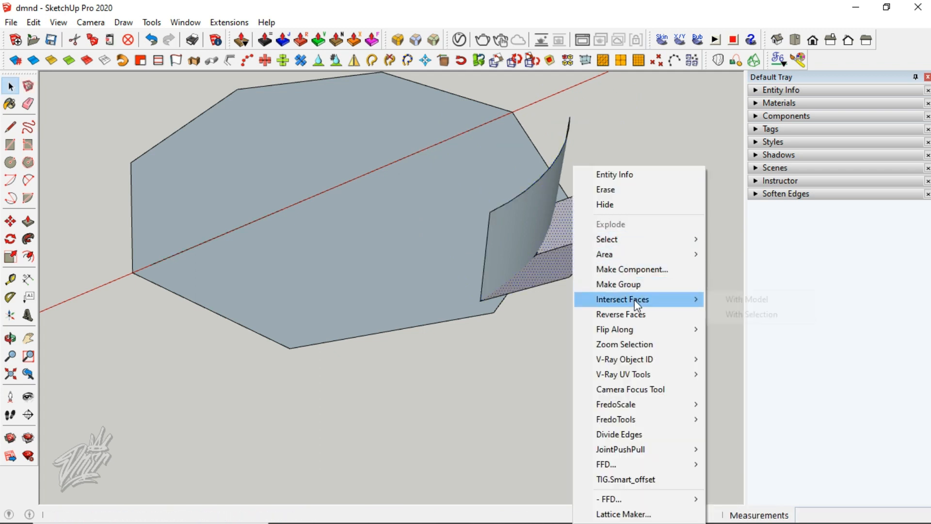
click(717, 300)
Erase the curved wall and the outer portions of the sloping faces, keeping the thin slivers inside the curved cut
key(e)
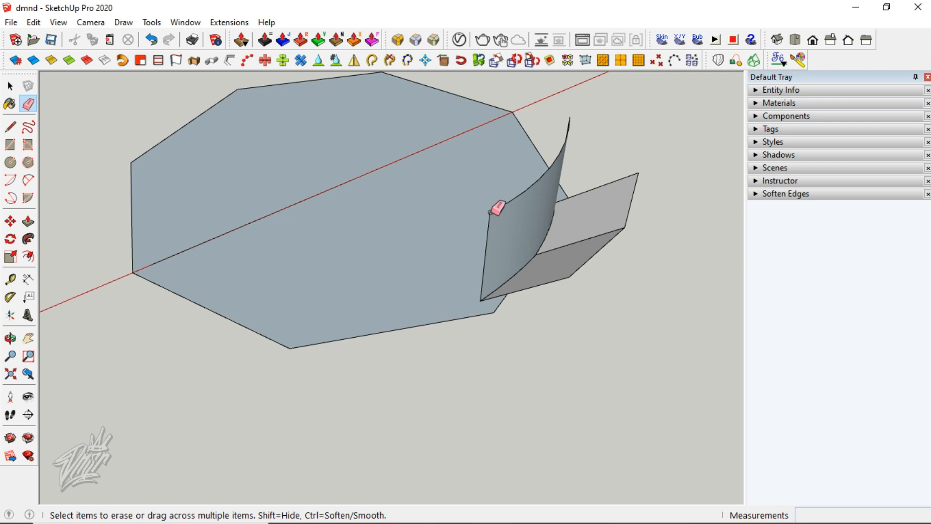
drag(490, 212, 537, 233)
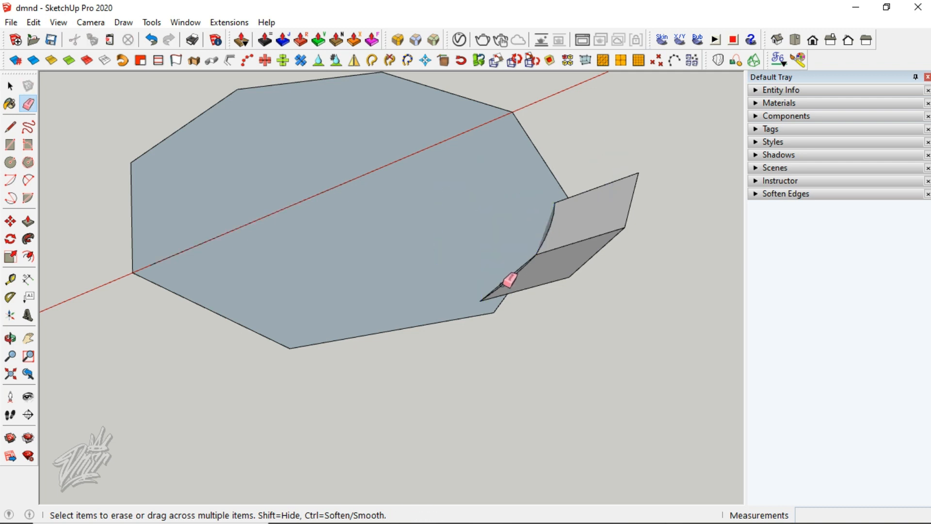
mouse_move(632, 189)
mouse_down()
mouse_move(627, 224)
mouse_move(599, 262)
mouse_up()
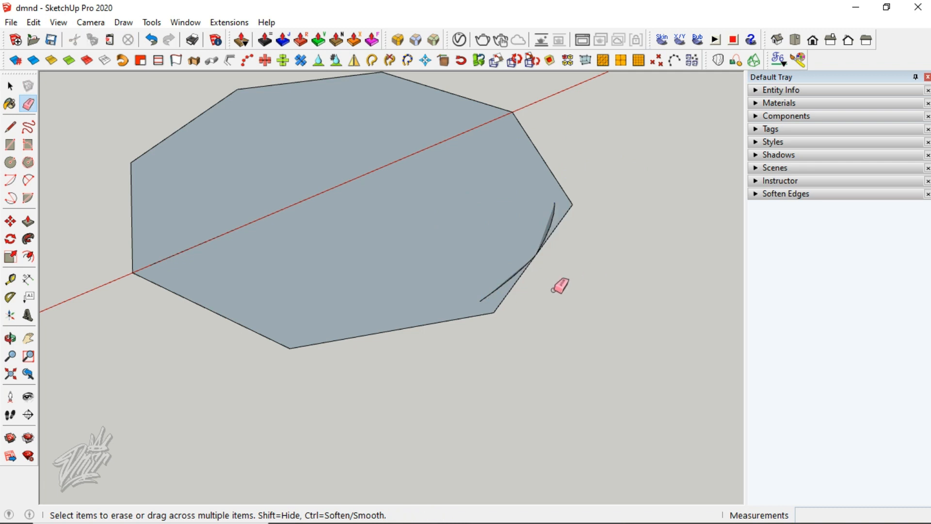
Rotate a copy of the pavilion facets and slivers 45° about the octagon's centre and repeat it around the full circle
key(o)
drag(474, 264, 438, 304)
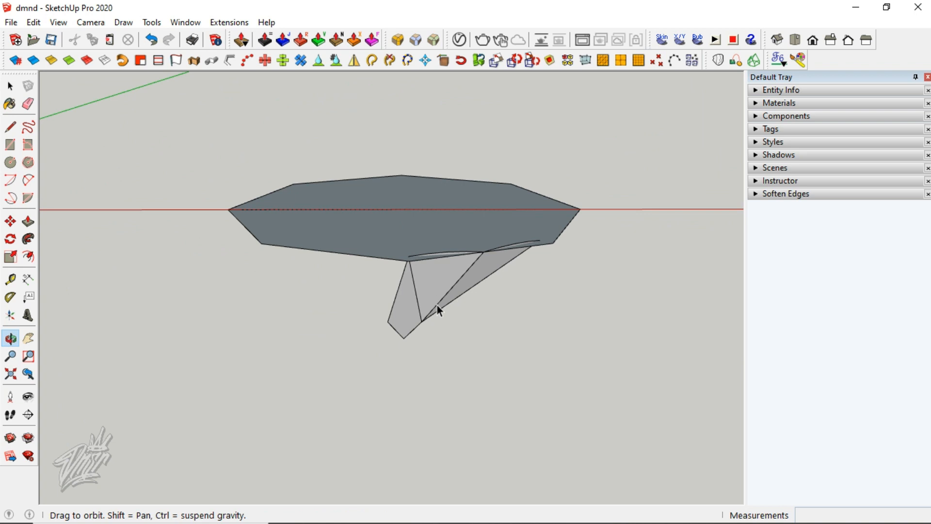
key(space)
shift+click(473, 270)
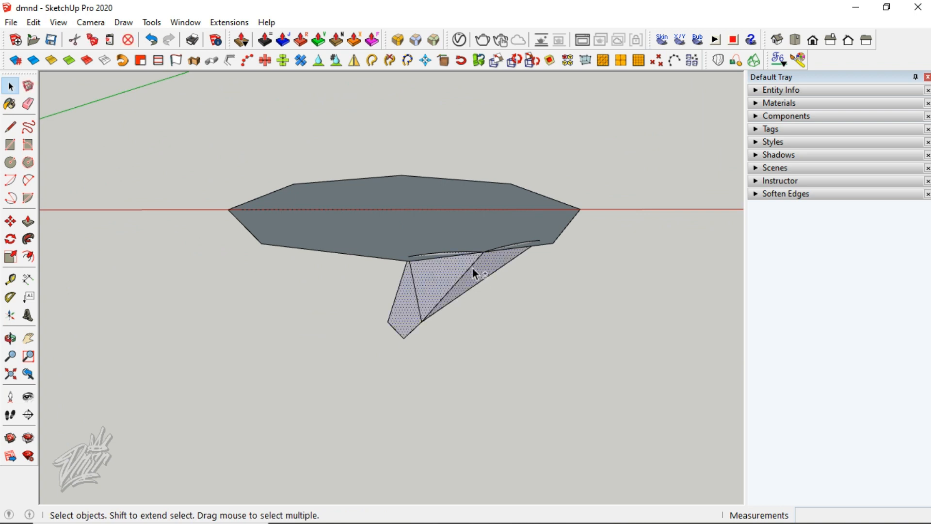
key(q)
click(407, 226)
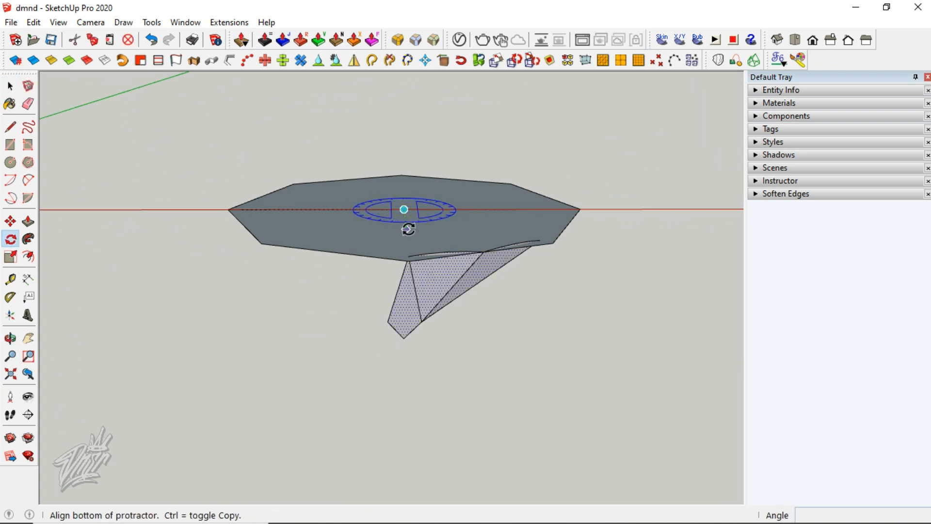
click(406, 229)
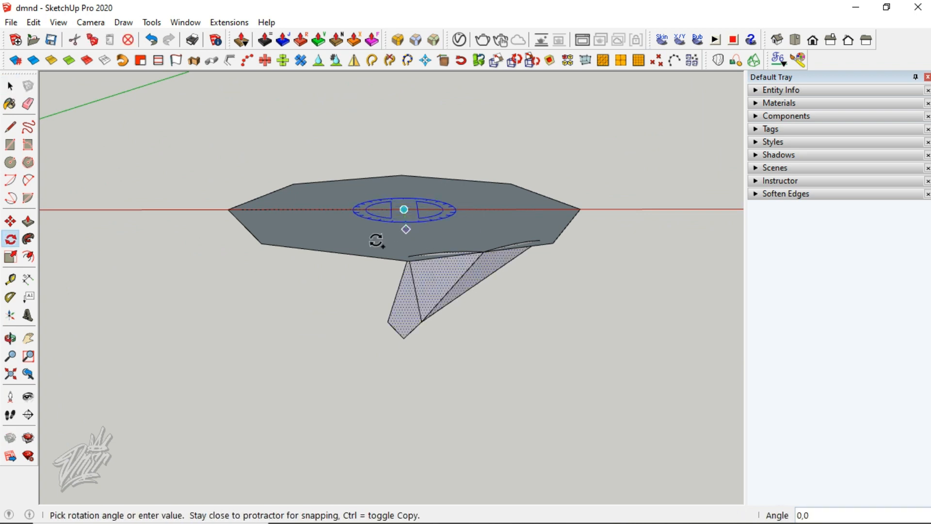
click(300, 235)
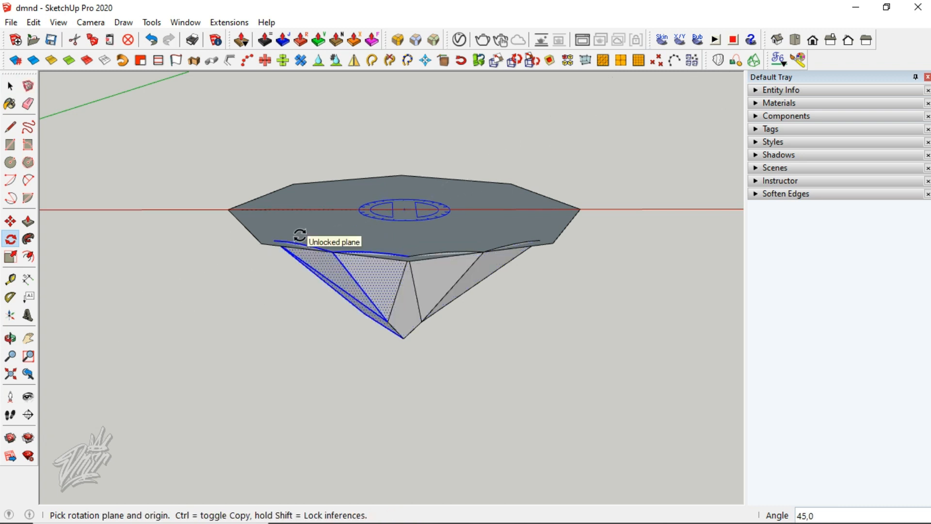
key(Return)
key(space)
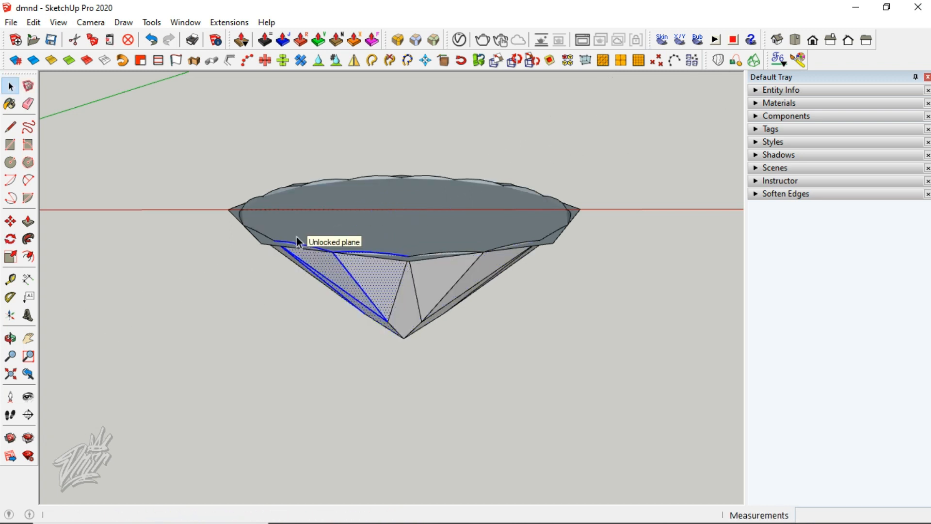
Erase the base octagon covering the pavilion and group all the pavilion facets
key(e)
mouse_move(581, 207)
middle_down()
mouse_move(595, 329)
mouse_move(528, 338)
mouse_move(466, 302)
middle_up()
key(space)
triple_click(466, 301)
right_click(467, 302)
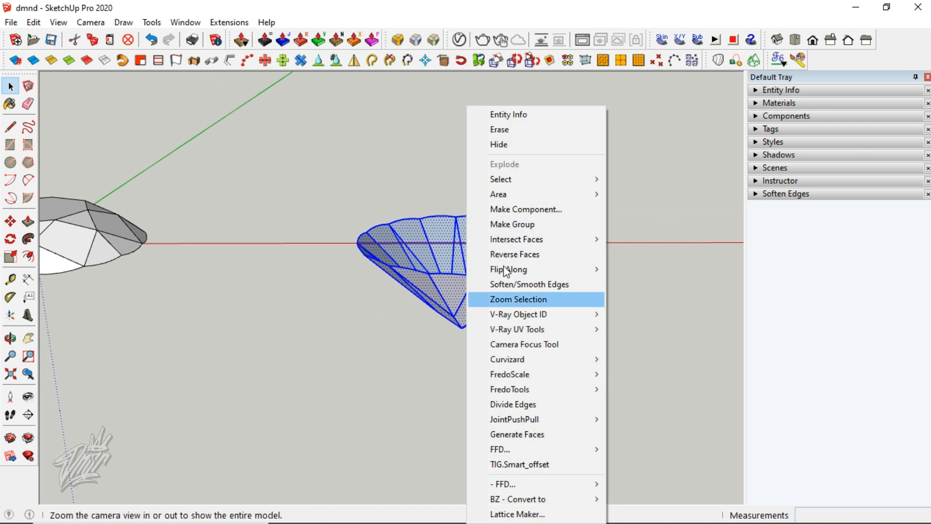
click(517, 232)
Move the pavilion group 200 mm back along the red axis so it sits beneath the crown
key(m)
click(485, 303)
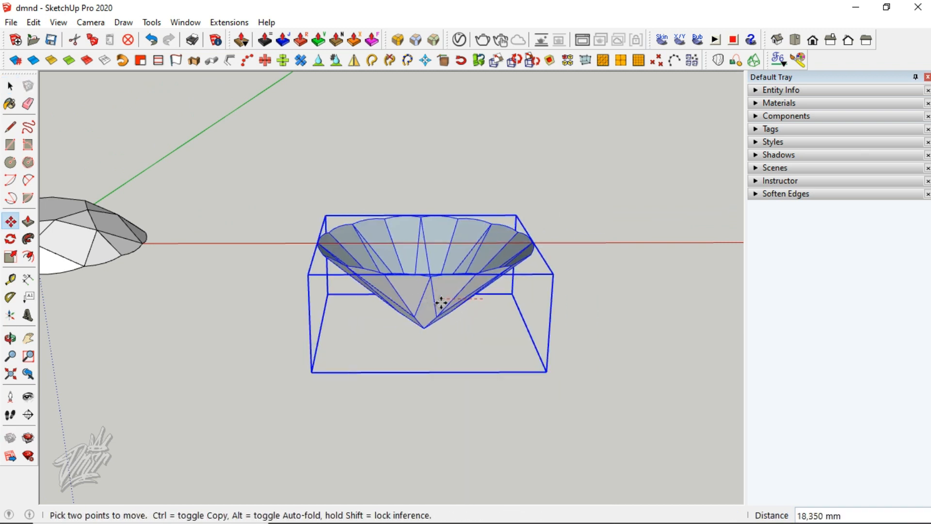
text(200)
key(Return)
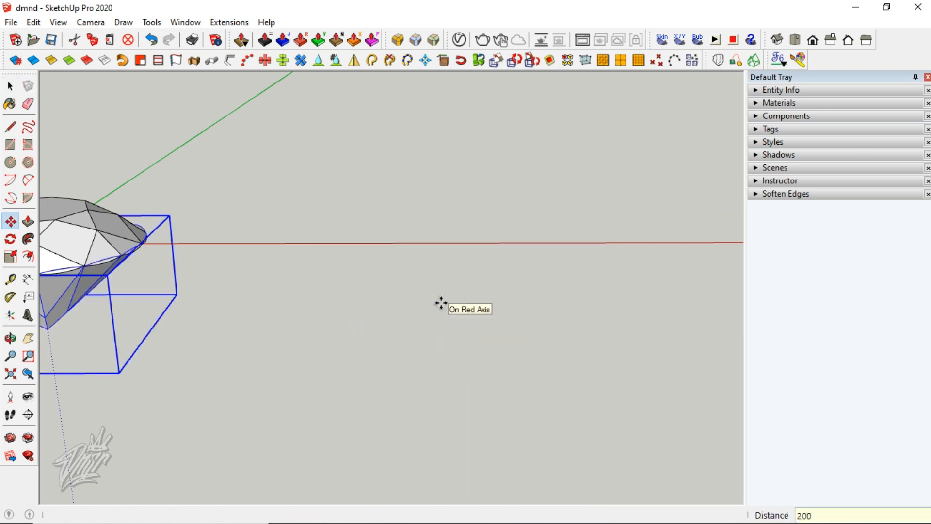
Lower the pavilion group along the blue axis until its arcs touch the crown's, and offset it 0.7 mm further down for the girdle
key(space)
key(h)
drag(176, 239, 495, 239)
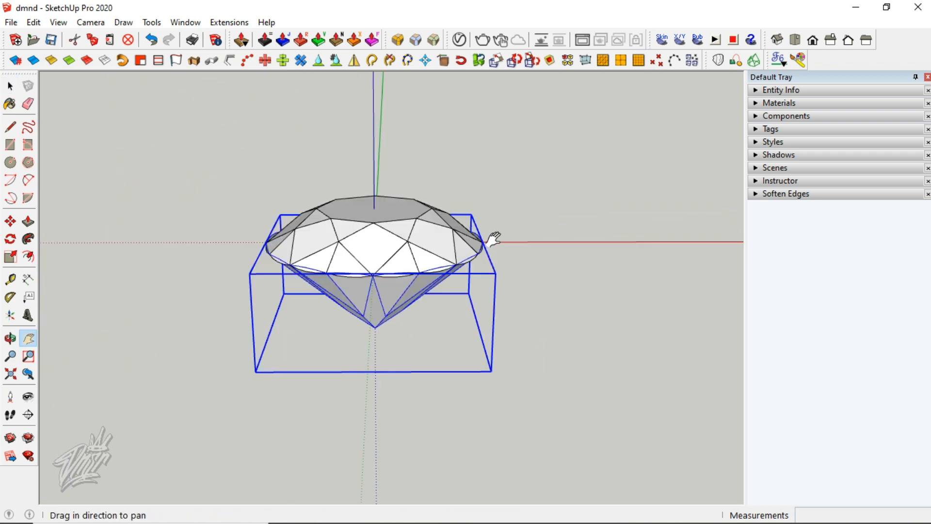
scroll(436, 261, up, 5)
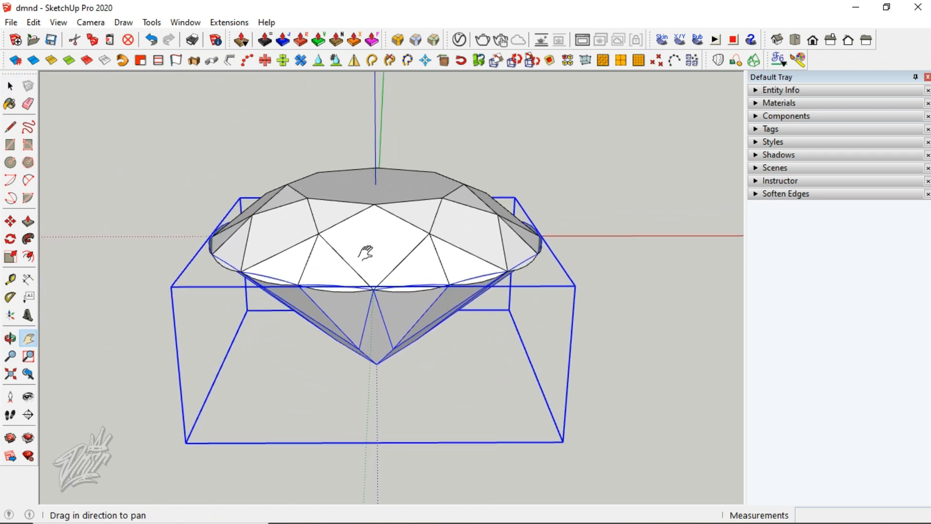
scroll(338, 336, up, 5)
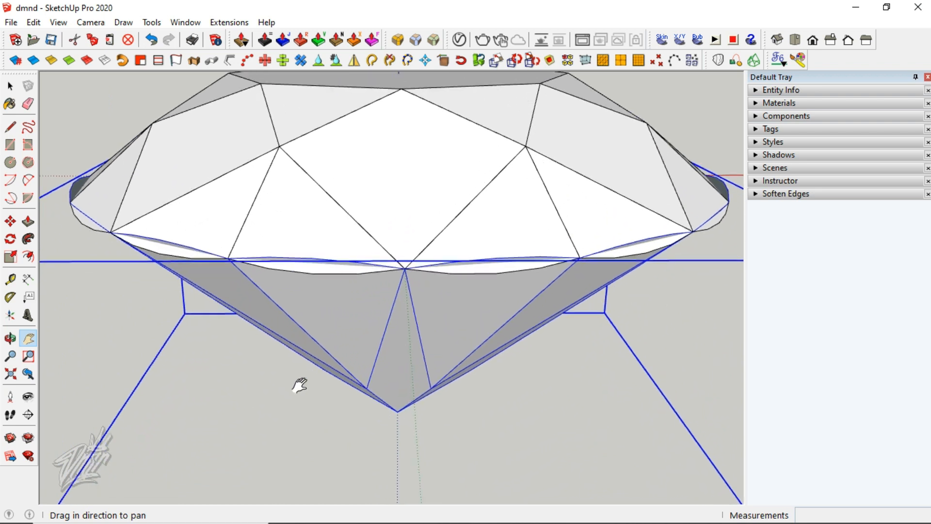
key(space)
middle_drag(305, 238, 330, 226)
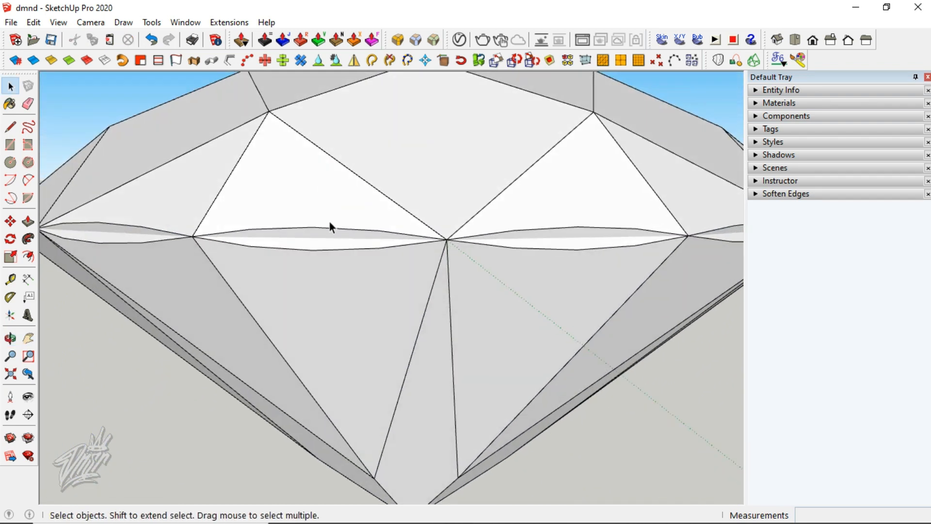
key(m)
click(316, 226)
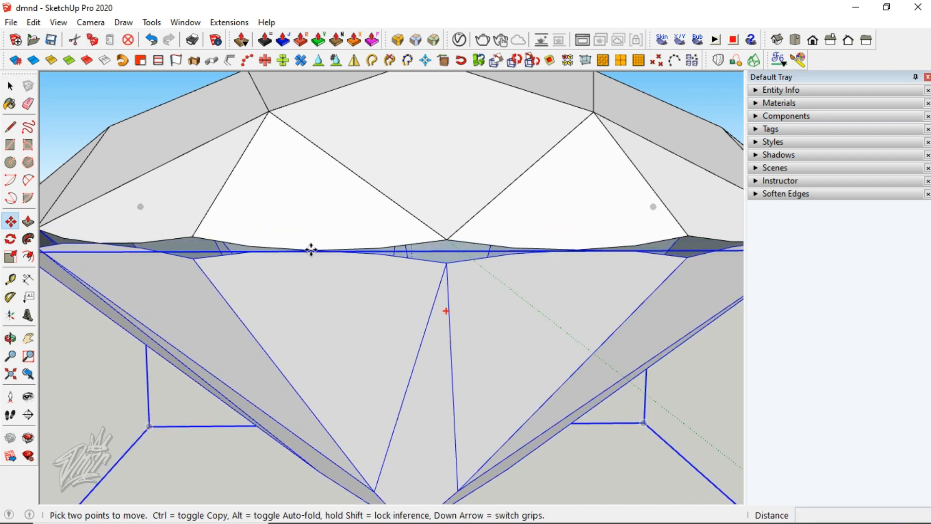
click(311, 251)
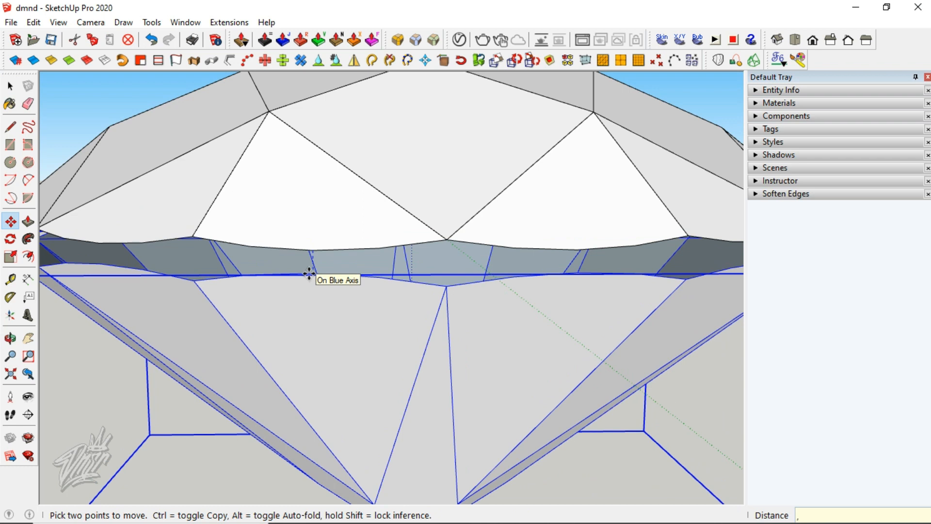
key(Return)
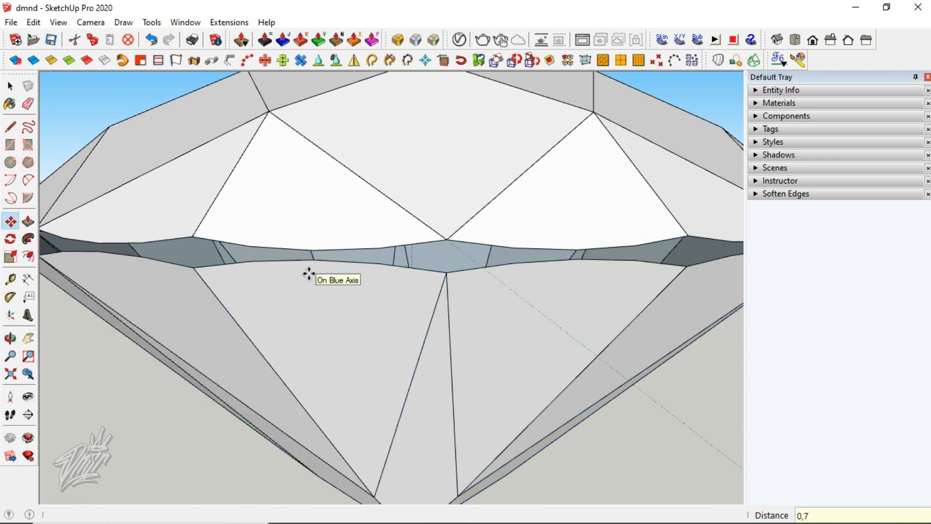
key(space)
Explode the pavilion group into loose facets
scroll(311, 267, down, 5)
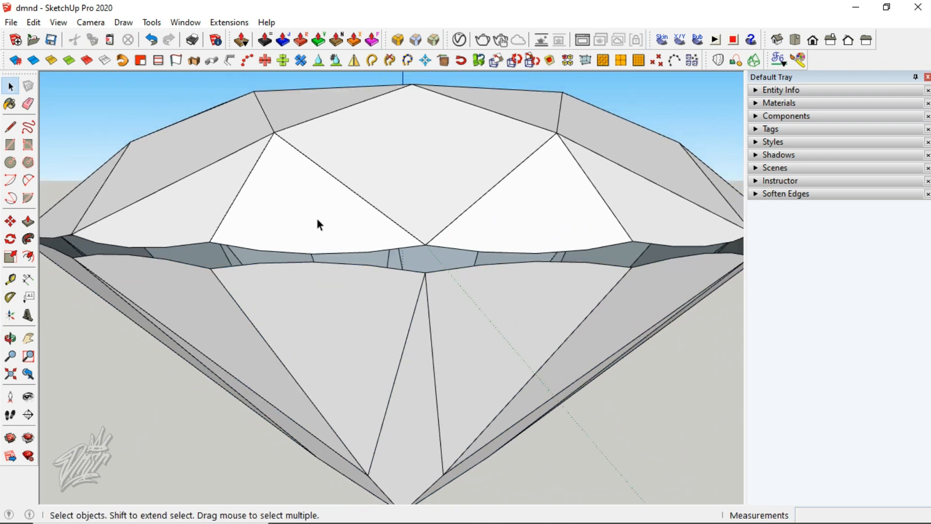
right_click(333, 257)
click(387, 230)
click(486, 121)
From the front view, select the edges around the girdle gap and fill it with Loft by Spline using 1s segments
click(812, 40)
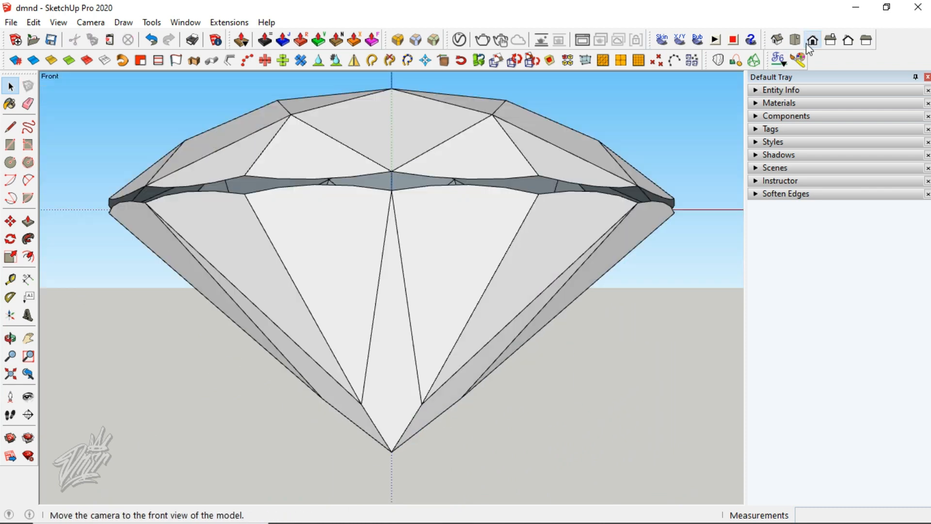
drag(110, 209, 701, 232)
click(723, 61)
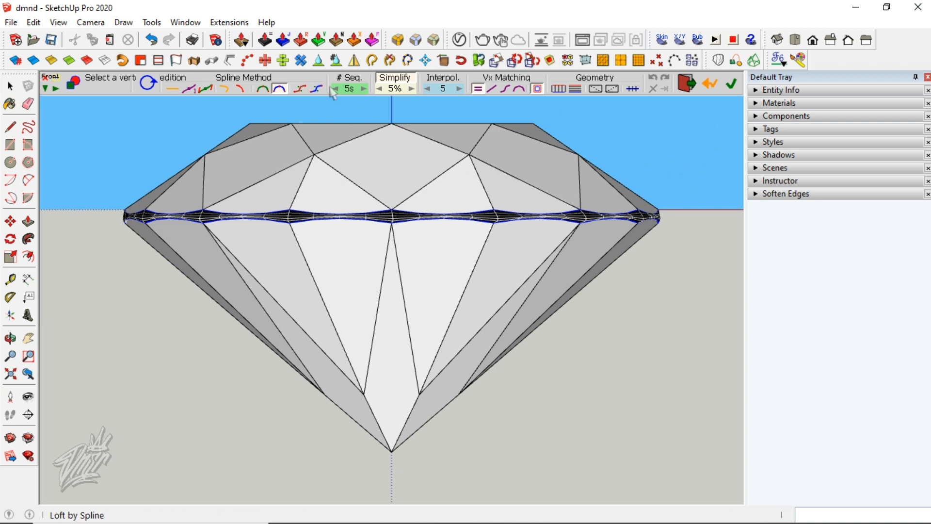
click(335, 90)
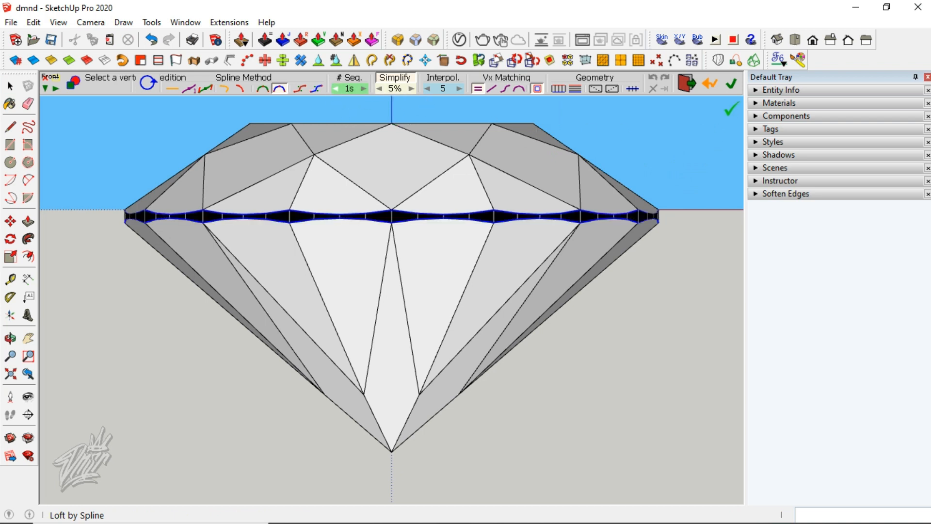
click(730, 85)
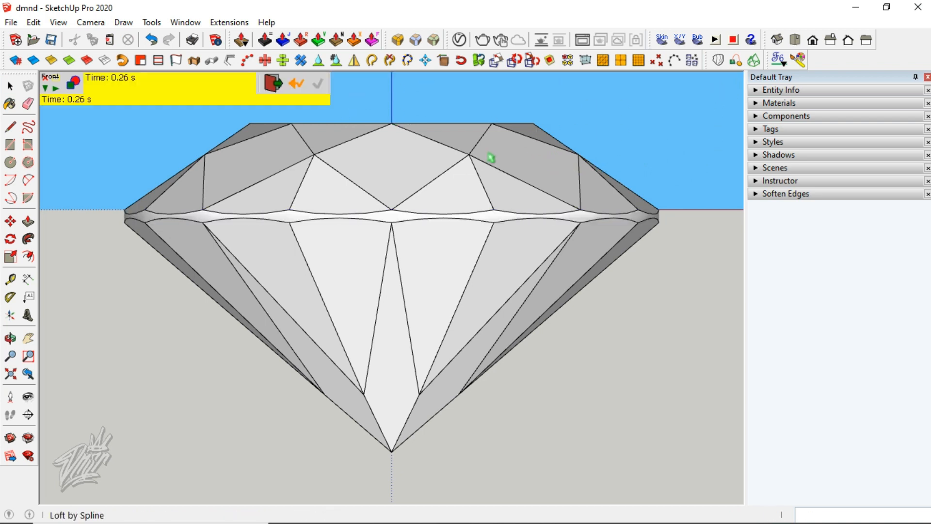
key(space)
Select the whole diamond and move it up along the blue axis so its lower tip sits on the origin
scroll(269, 219, down, 4)
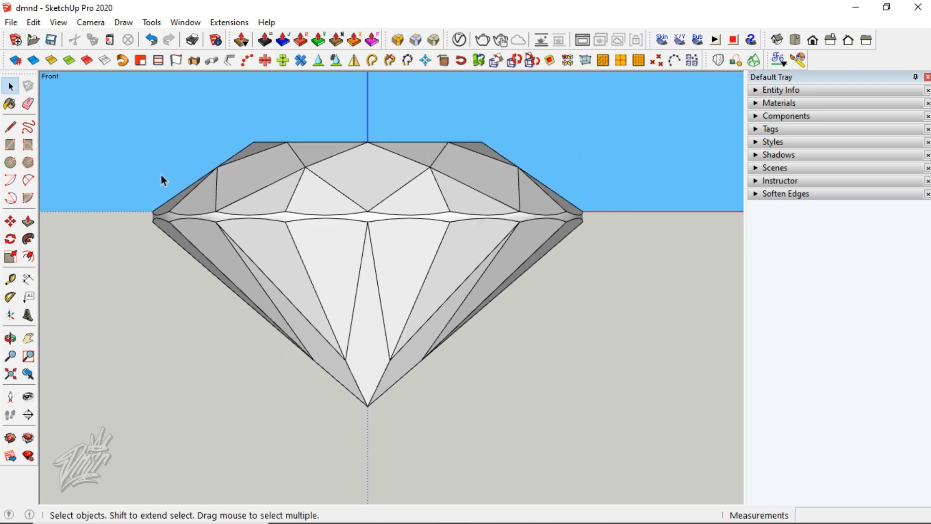
drag(427, 243, 633, 397)
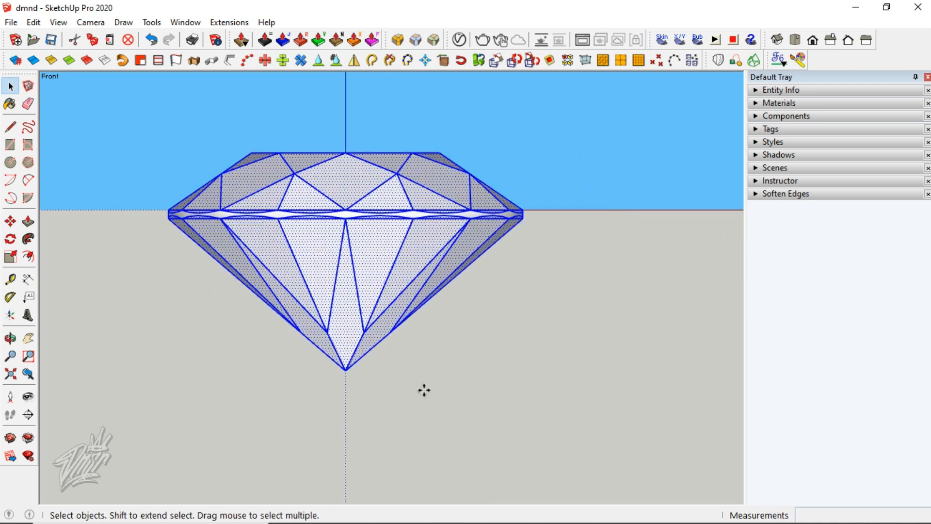
key(m)
click(345, 369)
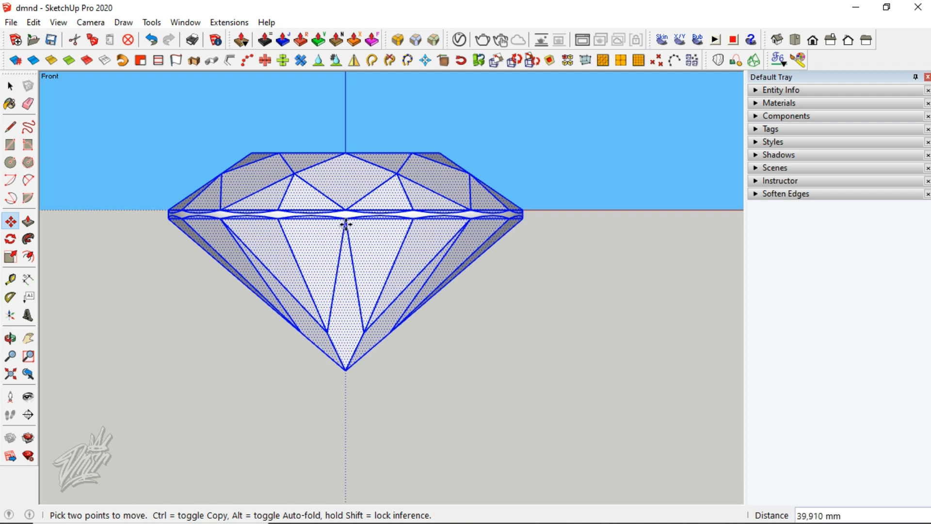
click(346, 210)
key(space)
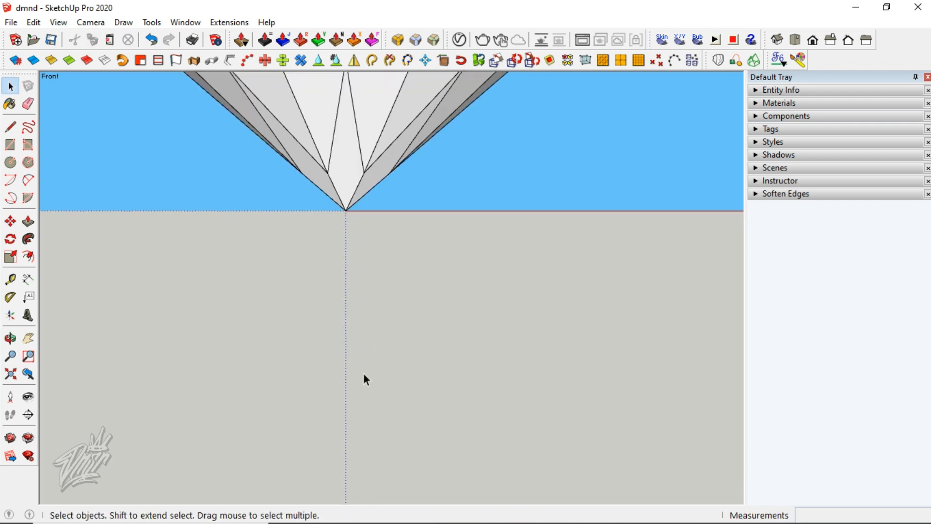
middle_drag(364, 375, 328, 241)
key(o)
drag(334, 306, 308, 148)
key(space)
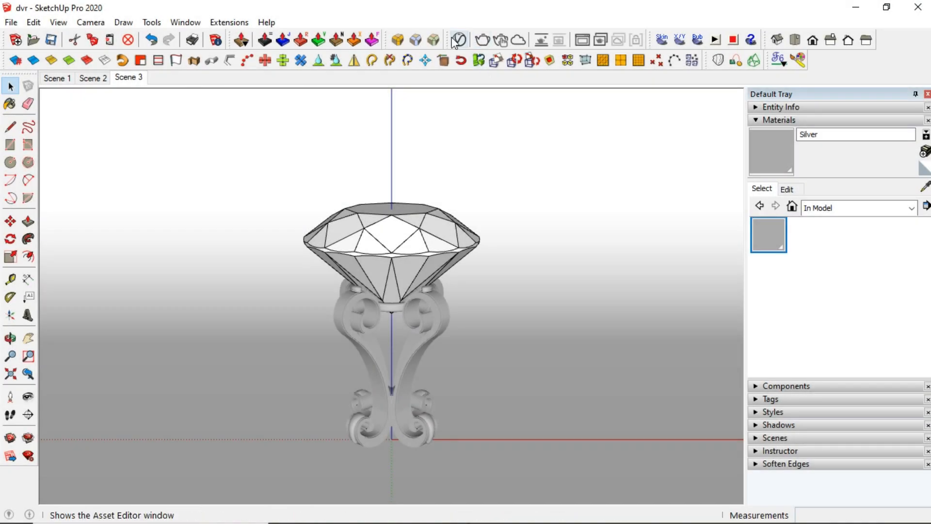
In the V-Ray Asset Editor, add the Gem Diamond material from the library to the scene
click(457, 40)
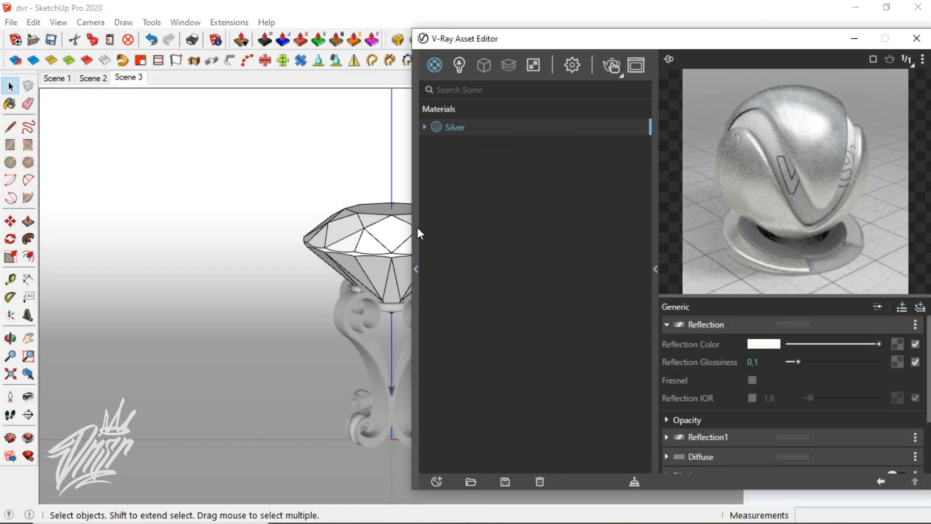
click(418, 229)
right_click(337, 157)
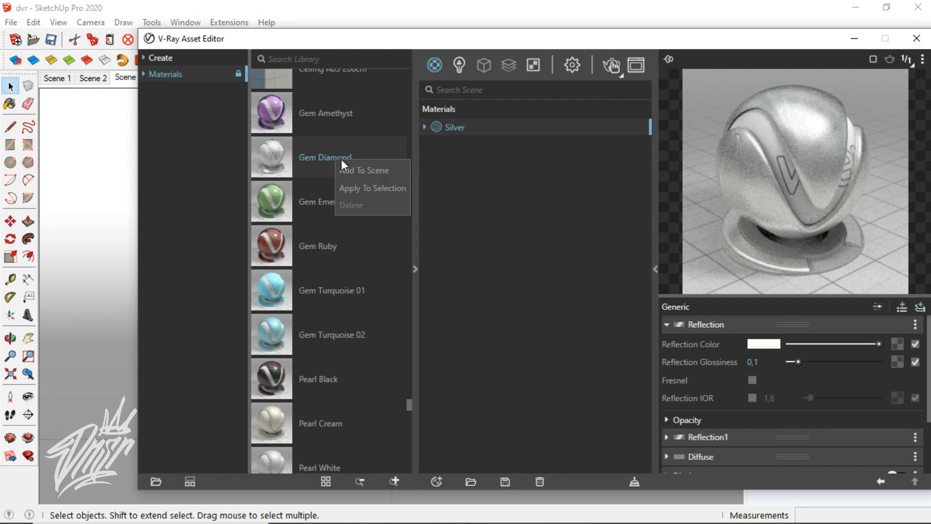
click(351, 165)
click(417, 228)
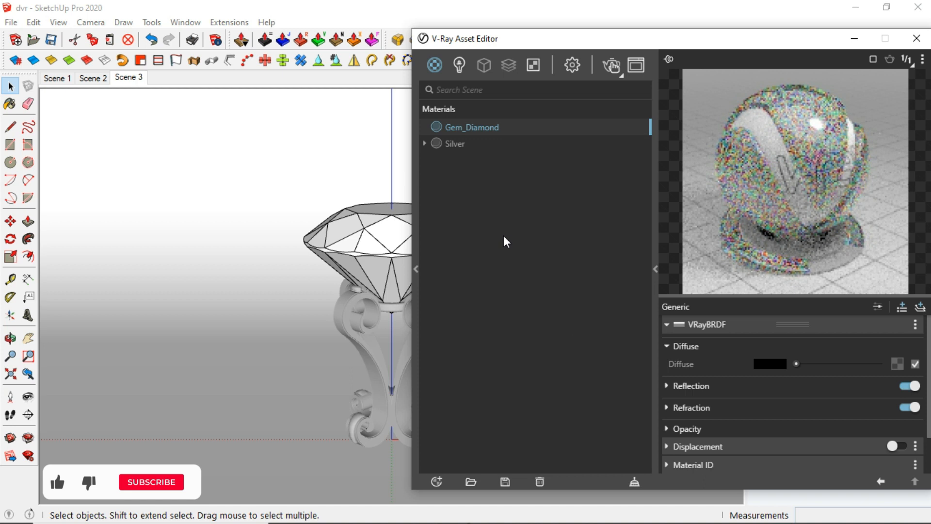
Show the advanced refraction settings of the Gem_Diamond material and set its dispersion Abbe value to 30
click(694, 407)
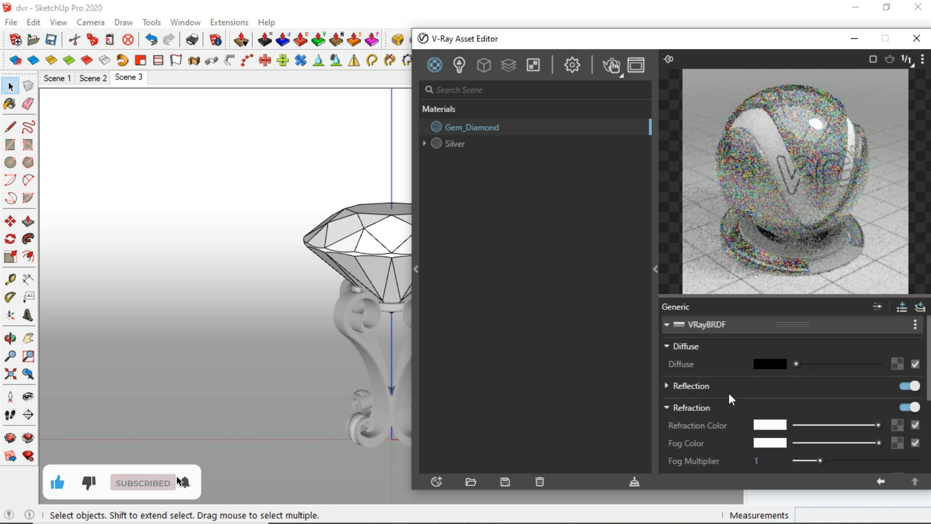
scroll(747, 384, down, 3)
click(879, 305)
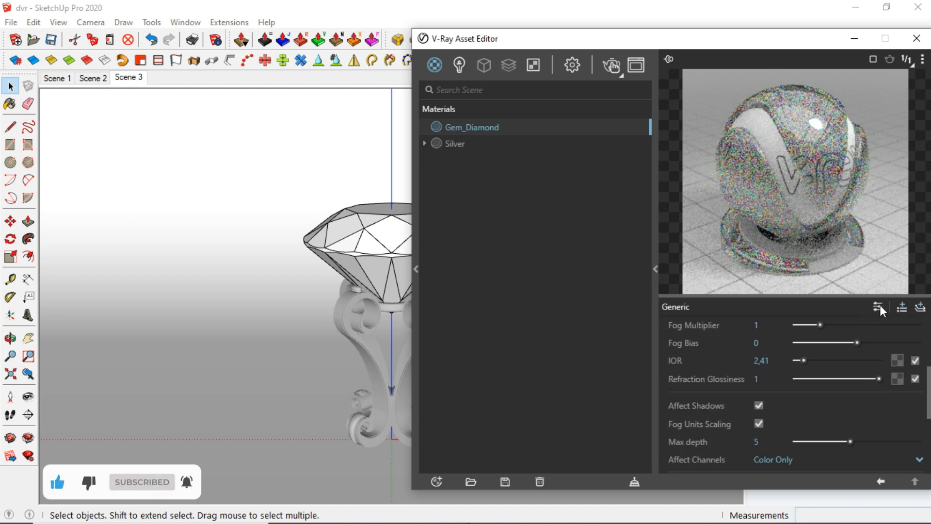
scroll(723, 370, down, 1)
scroll(721, 372, down, 1)
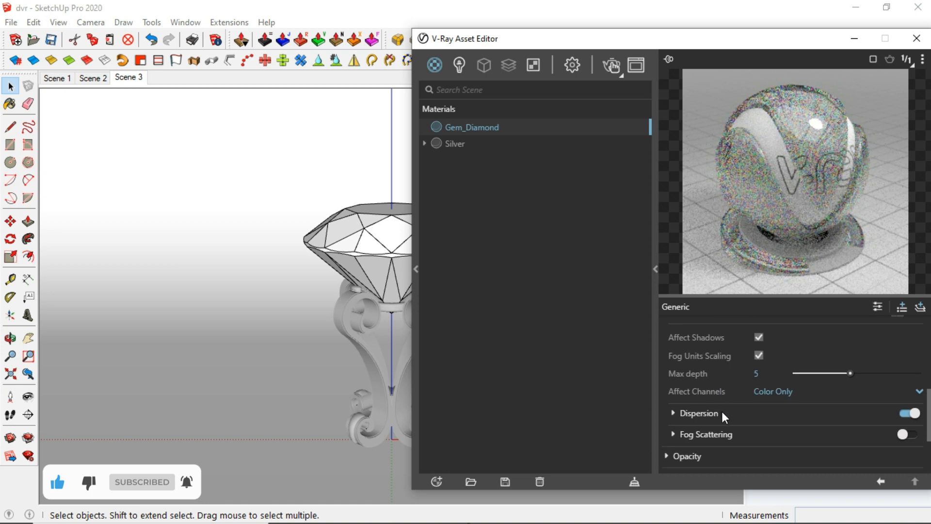
click(722, 412)
double_click(766, 431)
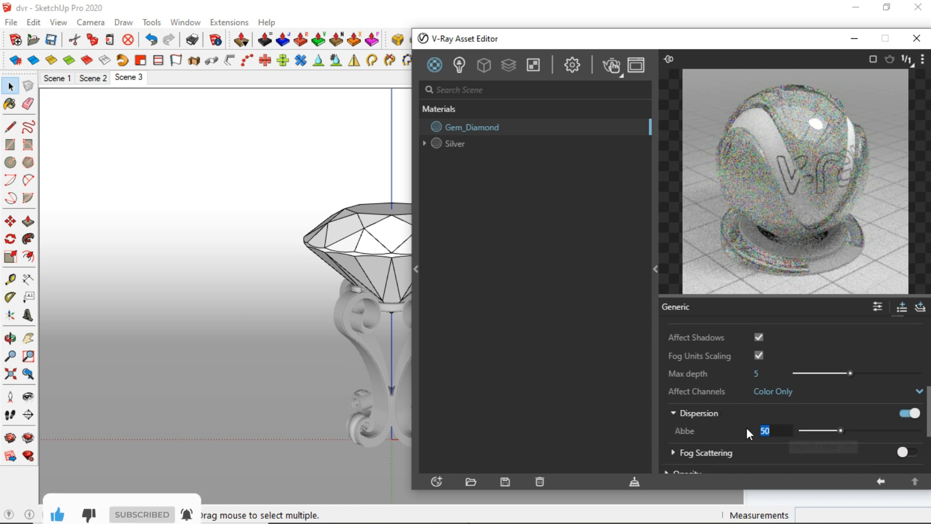
text(30)
key(Return)
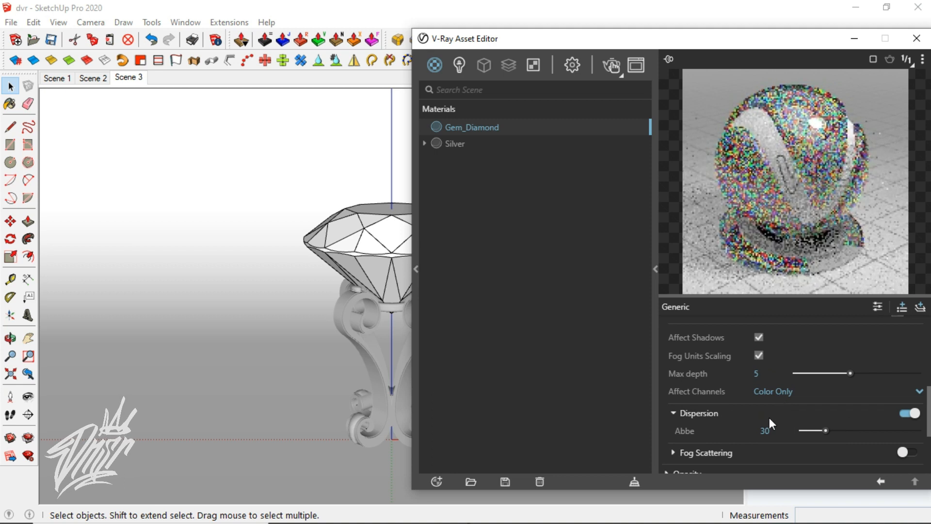
Paint the diamond on the ornate stand with the Gem_Diamond material and start an interactive V-Ray render
click(10, 103)
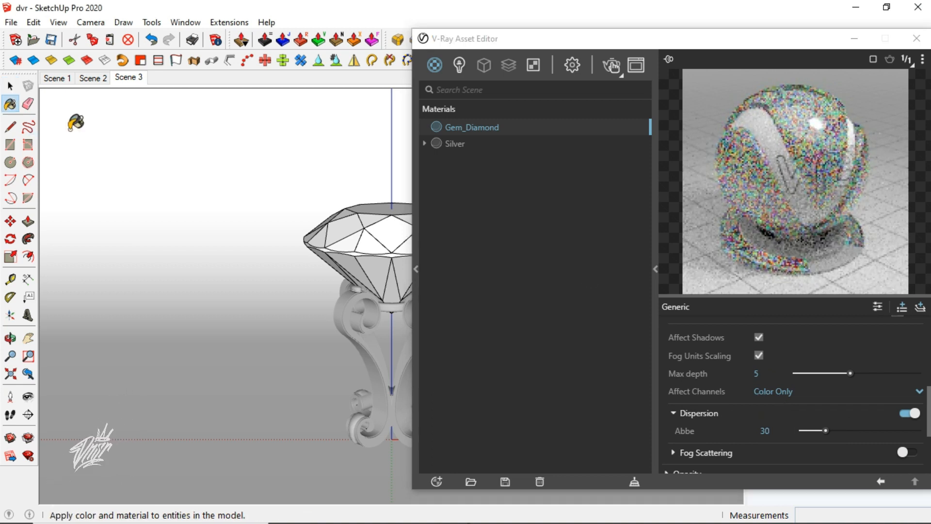
click(386, 229)
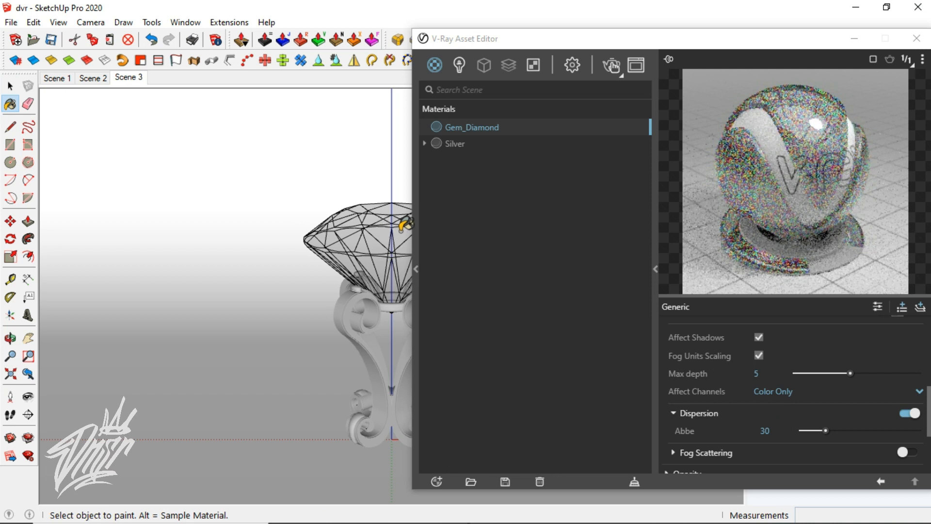
key(space)
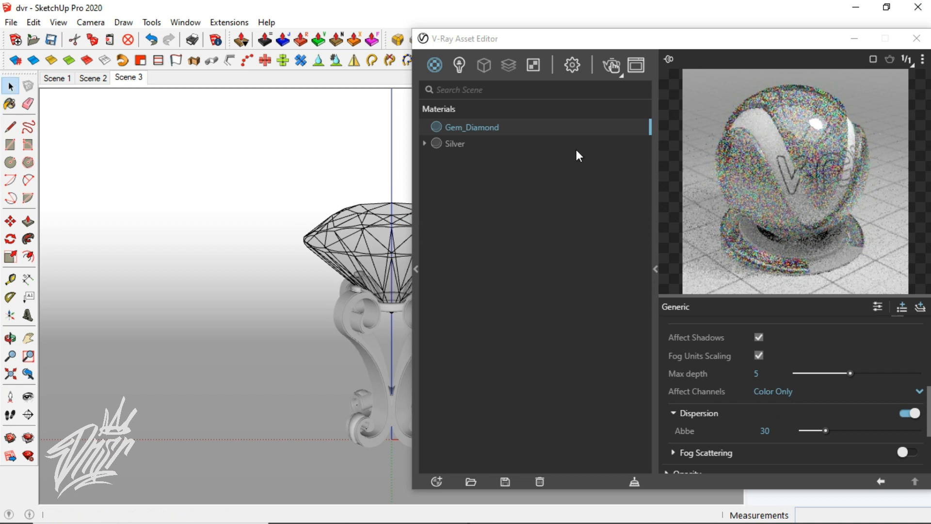
click(613, 69)
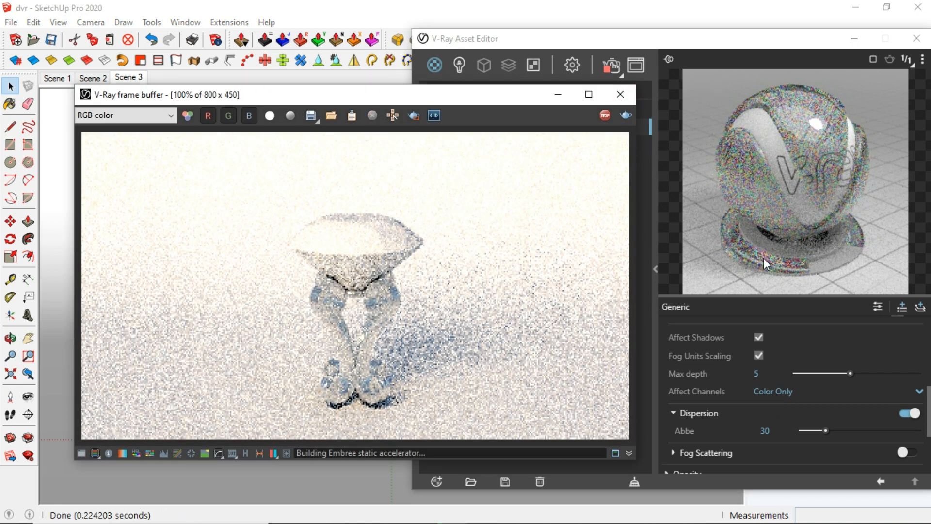